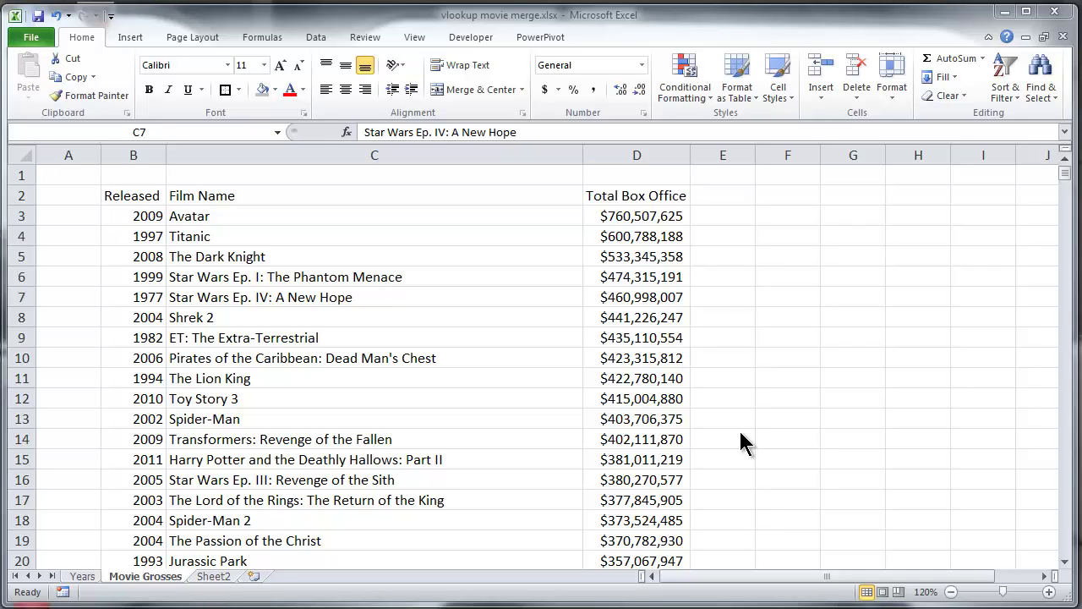
Focus the workbook, glance at the Years sheet, and select Avatar's total box office.
{"action": "left_click", "coordinate": [304, 296]}
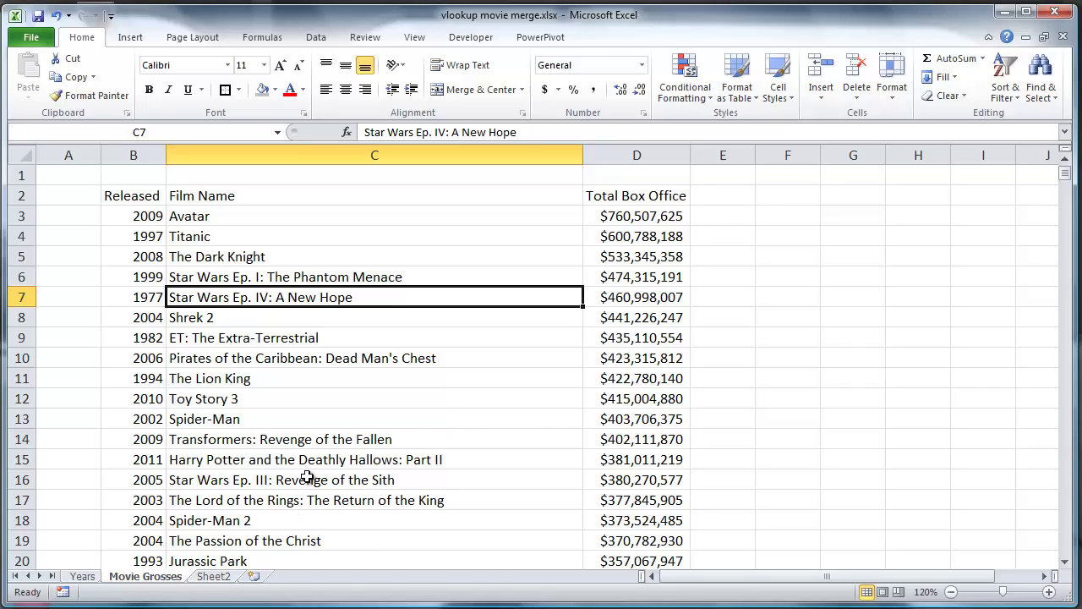
{"action": "left_click", "coordinate": [82, 576]}
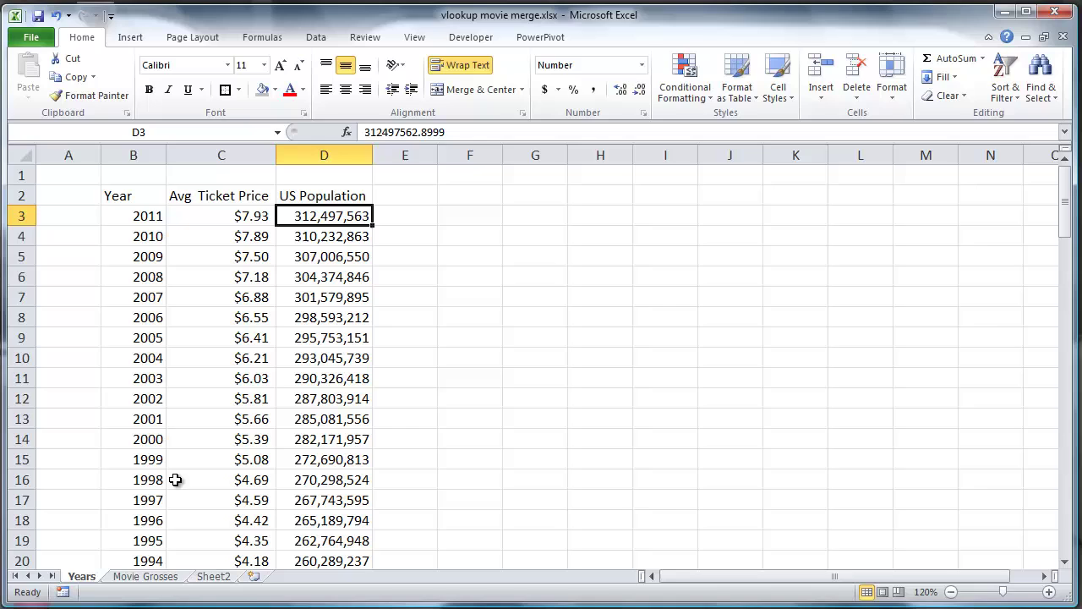
{"action": "left_click", "coordinate": [152, 575]}
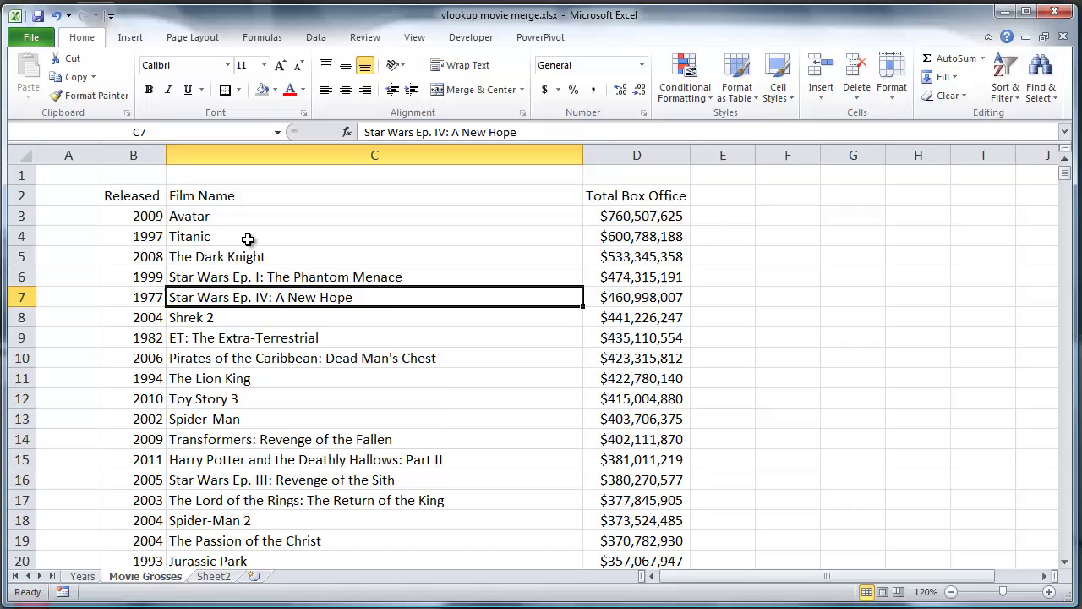
{"action": "left_click", "coordinate": [627, 224]}
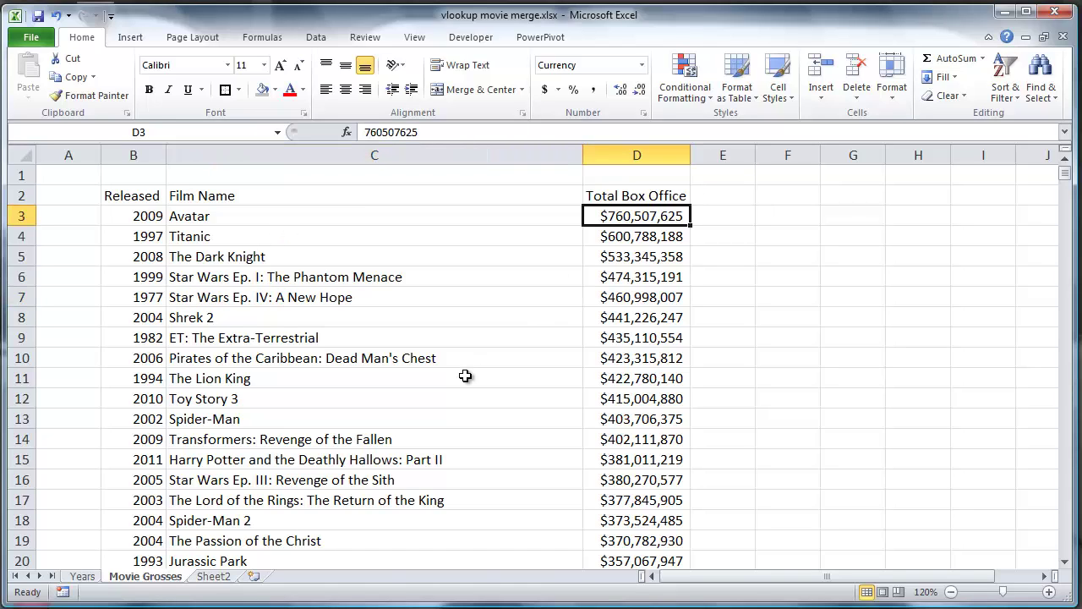
On the Years sheet, inspect the 1977 and 2008 ticket prices and the 2011 US population.
{"action": "left_click", "coordinate": [88, 578]}
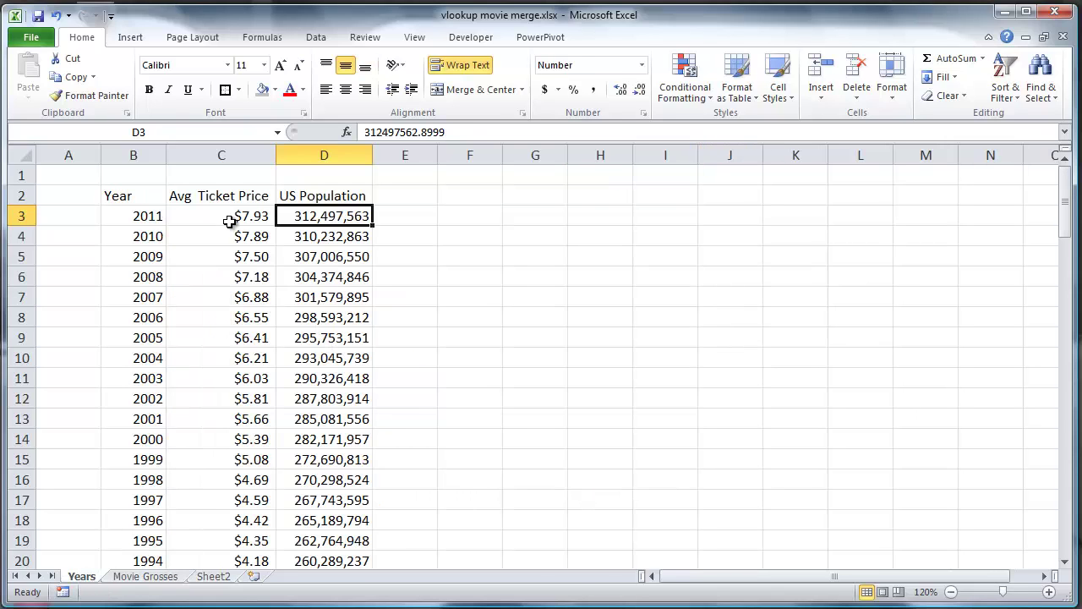
{"action": "scroll", "coordinate": [253, 339], "scroll_direction": "down", "scroll_amount": 8}
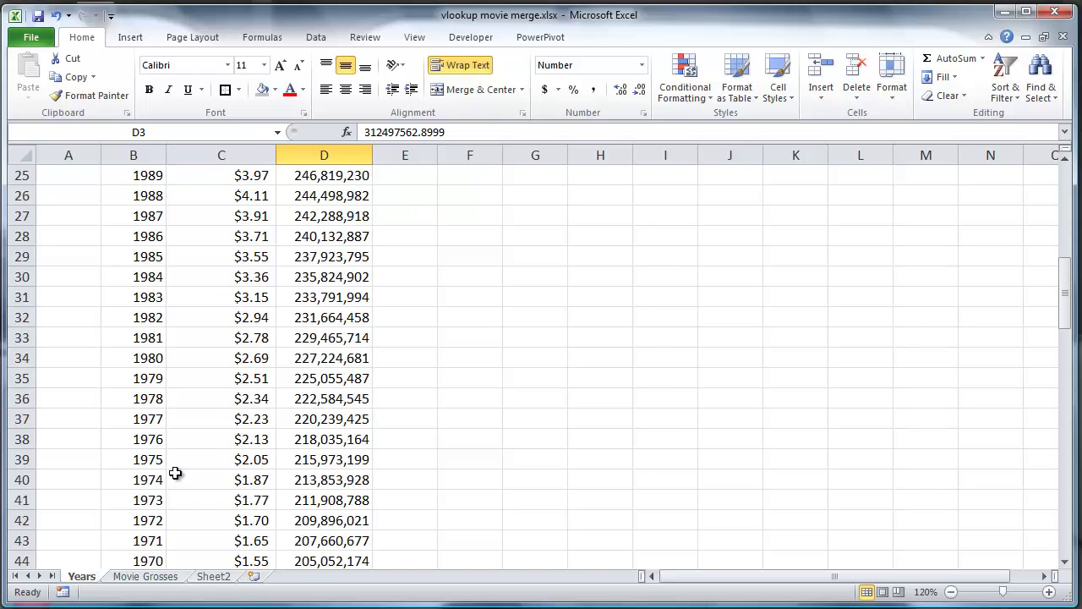
{"action": "left_click", "coordinate": [240, 419]}
{"action": "scroll", "coordinate": [203, 469], "scroll_direction": "up", "scroll_amount": 3}
{"action": "scroll", "coordinate": [204, 468], "scroll_direction": "up", "scroll_amount": 5}
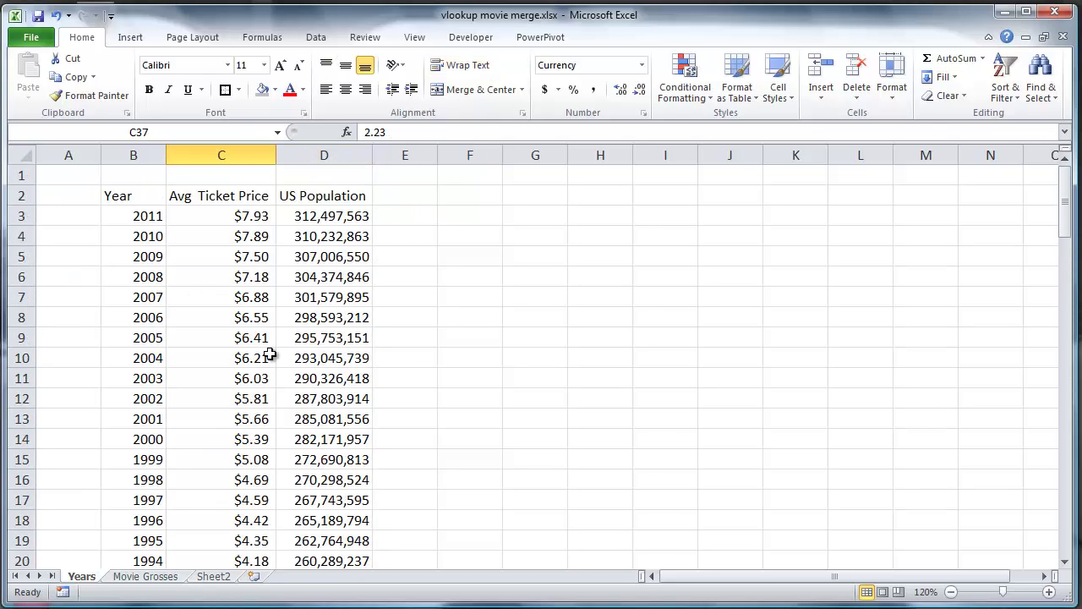
{"action": "left_click", "coordinate": [228, 269]}
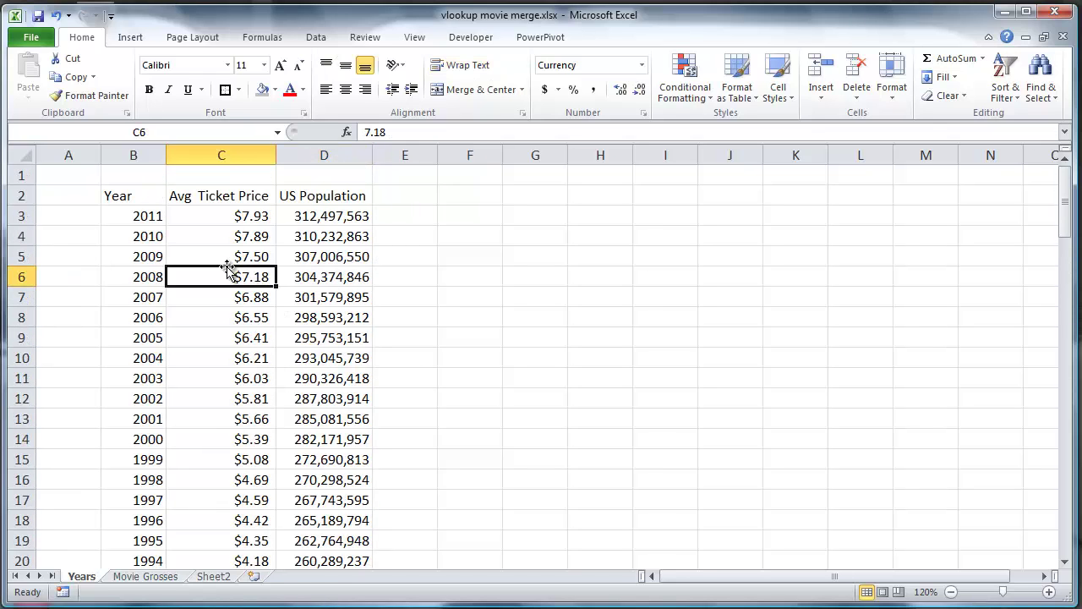
{"action": "left_click", "coordinate": [340, 219]}
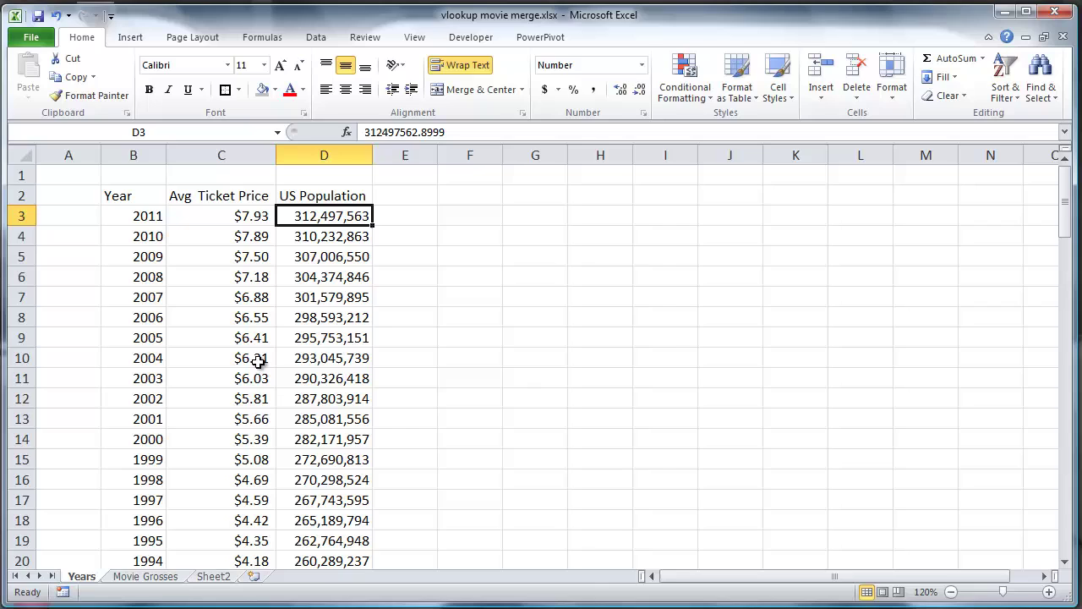
{"action": "left_click", "coordinate": [145, 575]}
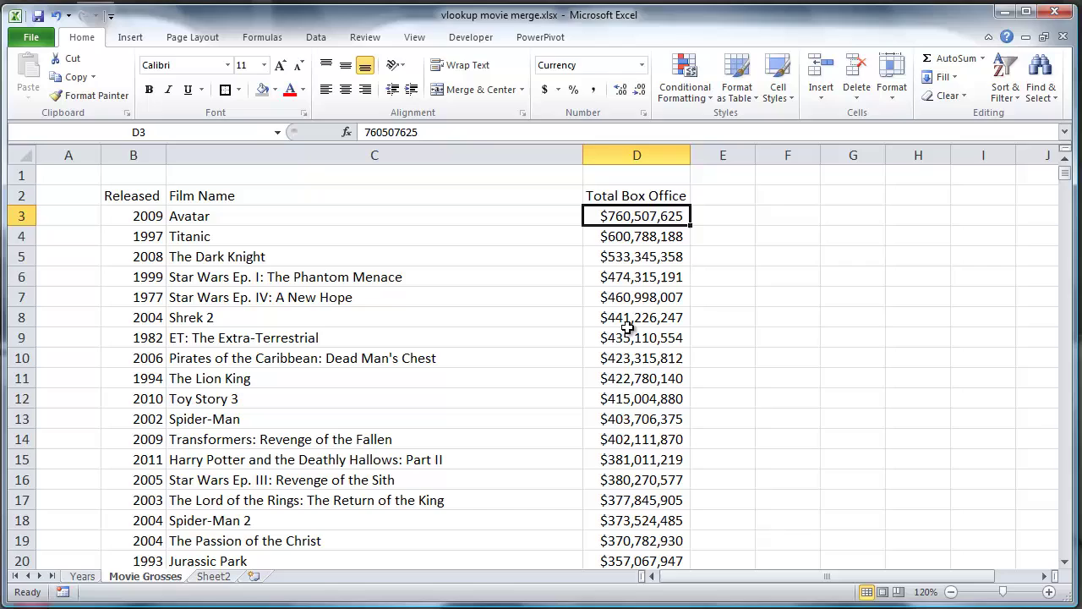
Check Avatar's release year in B3 and the empty cells E3, F3 and G3 beside it.
{"action": "left_click", "coordinate": [714, 220]}
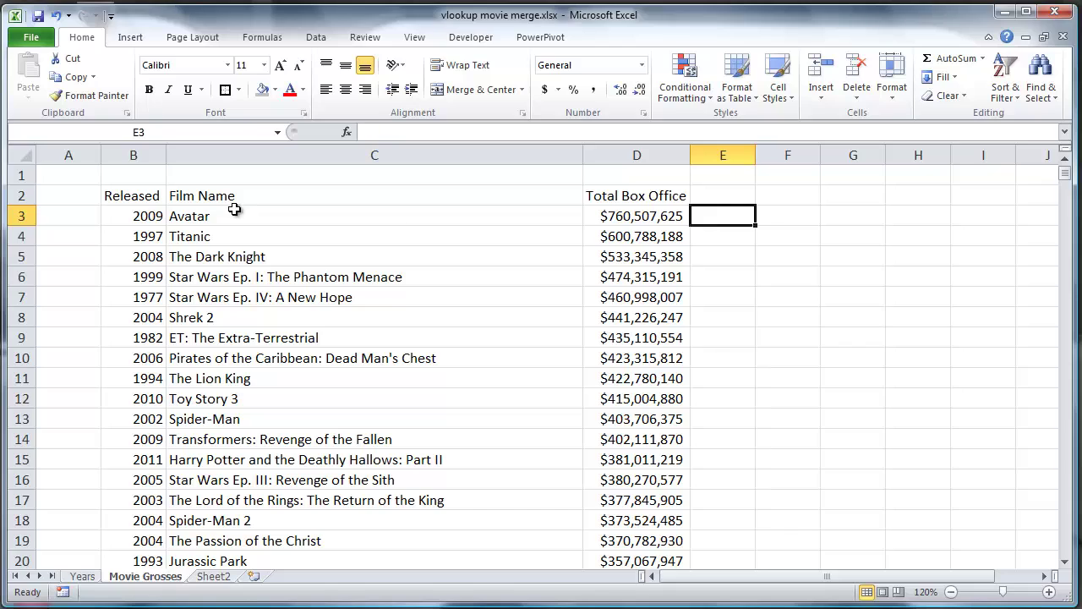
{"action": "left_click", "coordinate": [154, 213]}
{"action": "left_click", "coordinate": [703, 216]}
{"action": "left_click", "coordinate": [790, 215]}
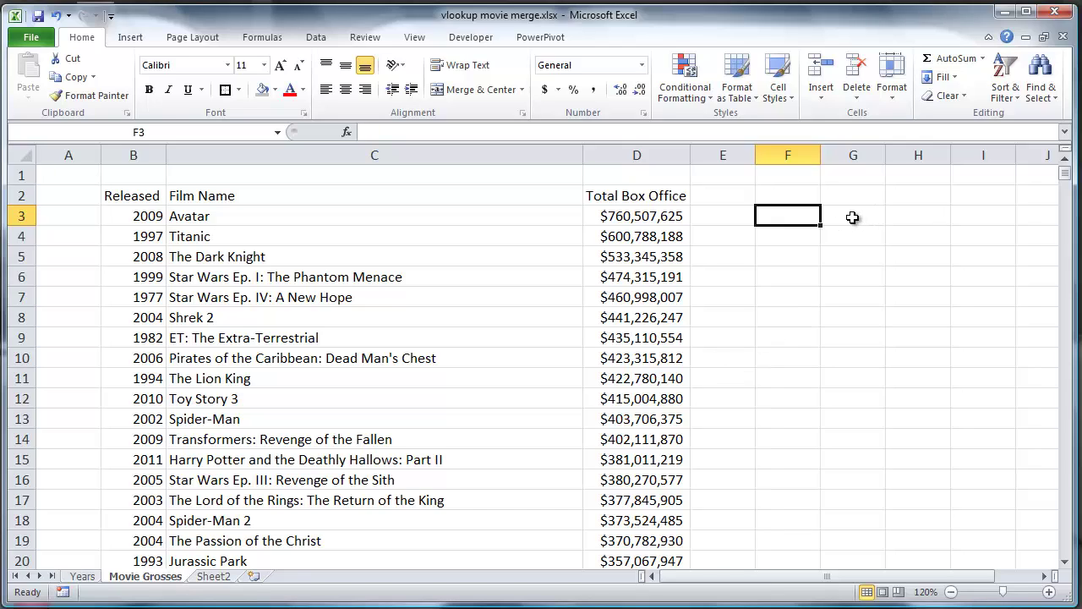
{"action": "left_click", "coordinate": [851, 217]}
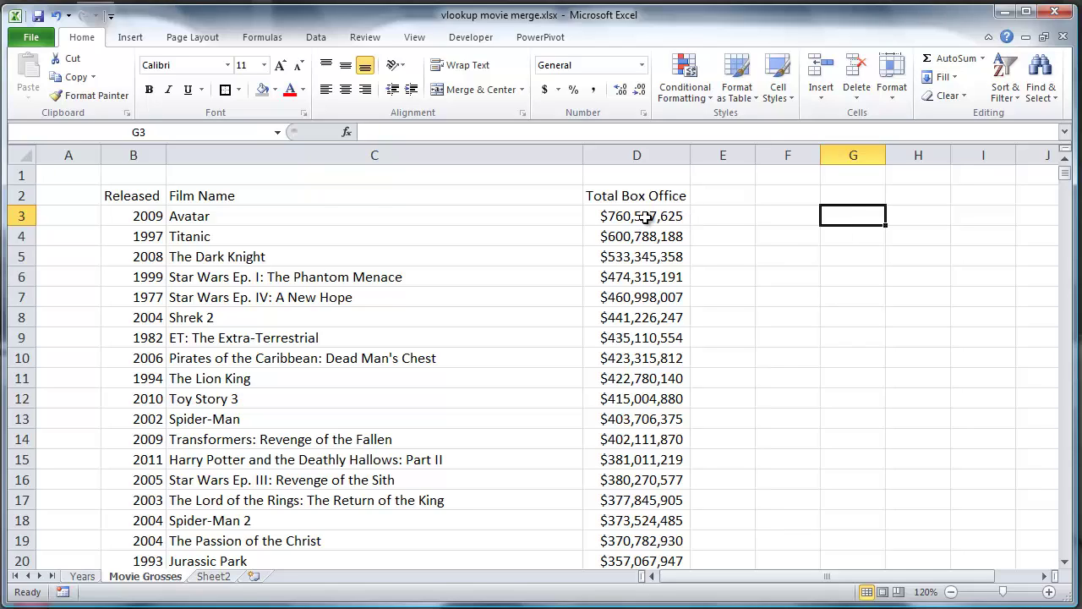
Review the Released column, including 2009 for Transformers, jumping to the last film and back.
{"action": "left_click", "coordinate": [151, 216]}
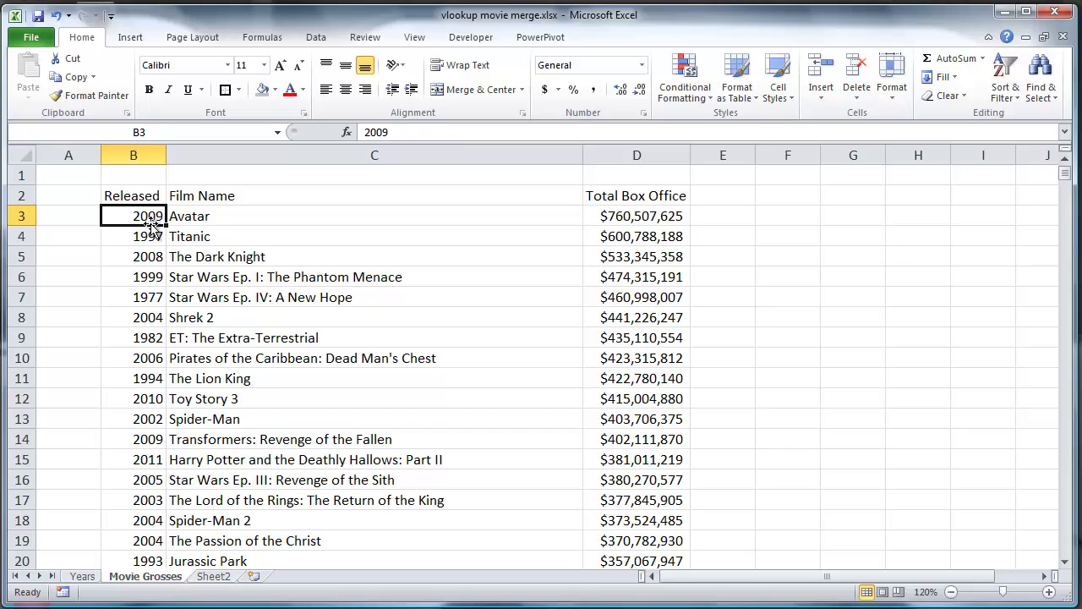
{"action": "left_click", "coordinate": [143, 437]}
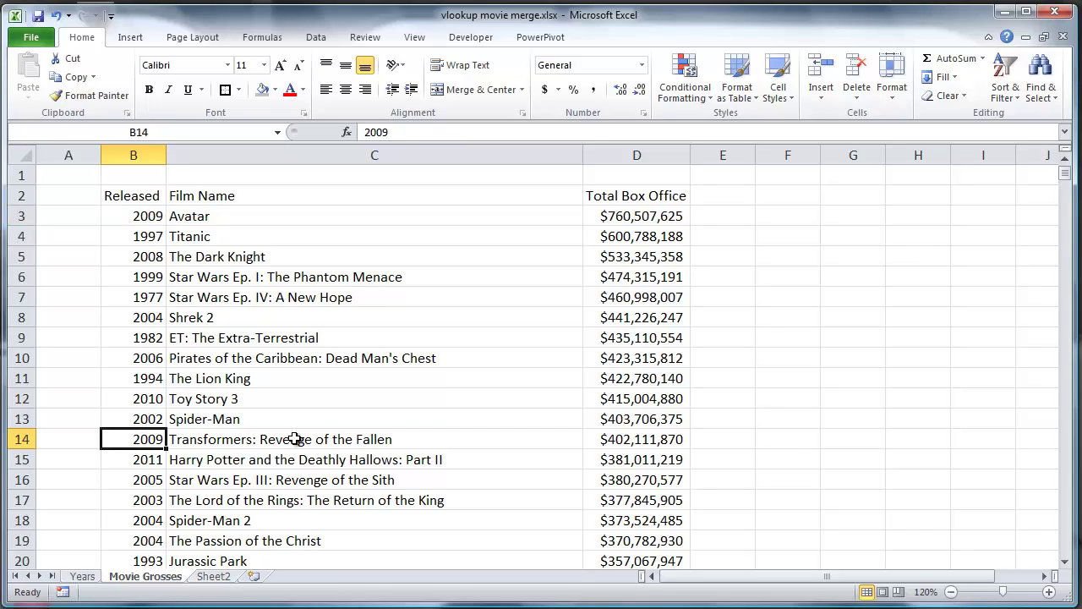
{"action": "left_click", "coordinate": [309, 441]}
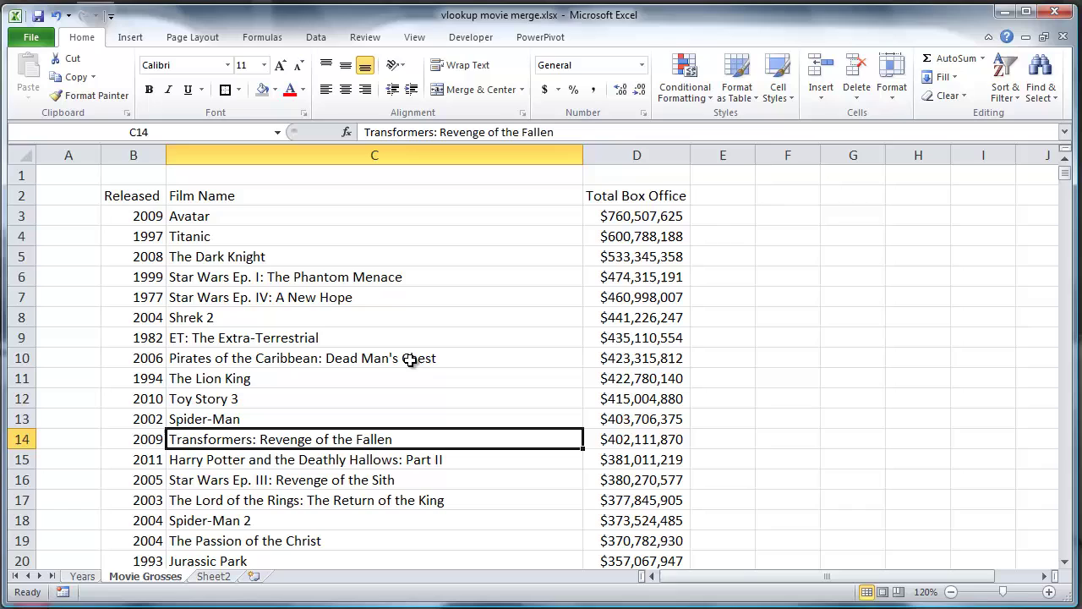
{"action": "left_click", "coordinate": [154, 222]}
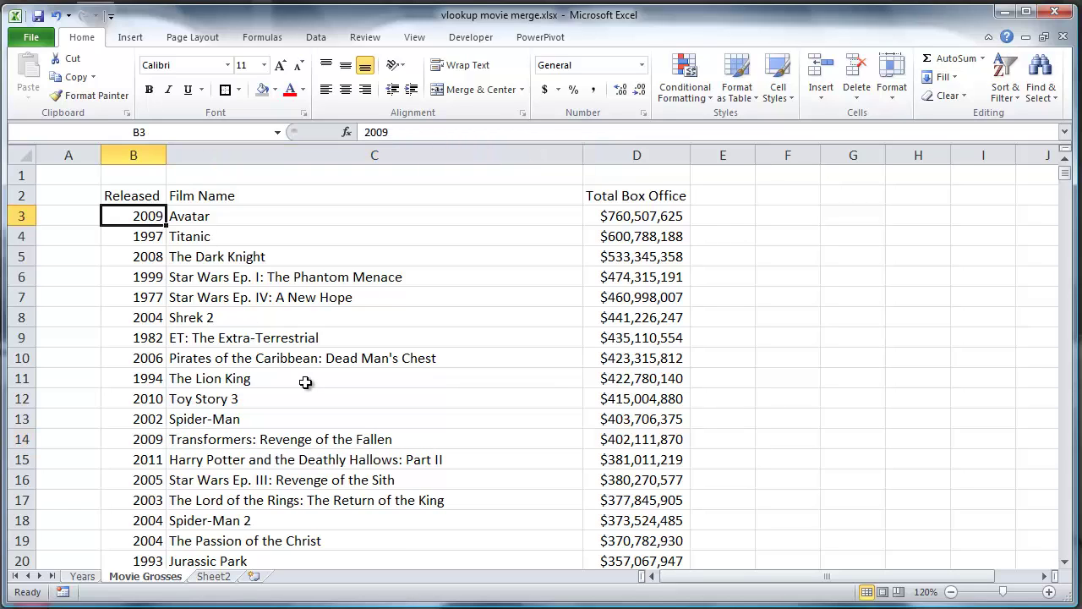
{"action": "key", "text": "ctrl+Down"}
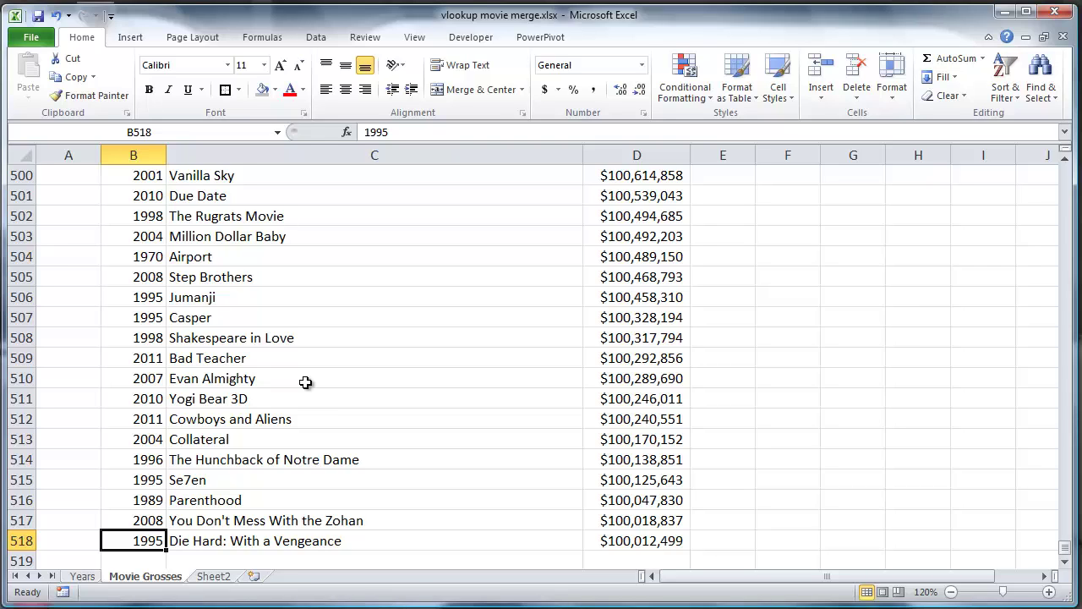
{"action": "key", "text": "ctrl+Up"}
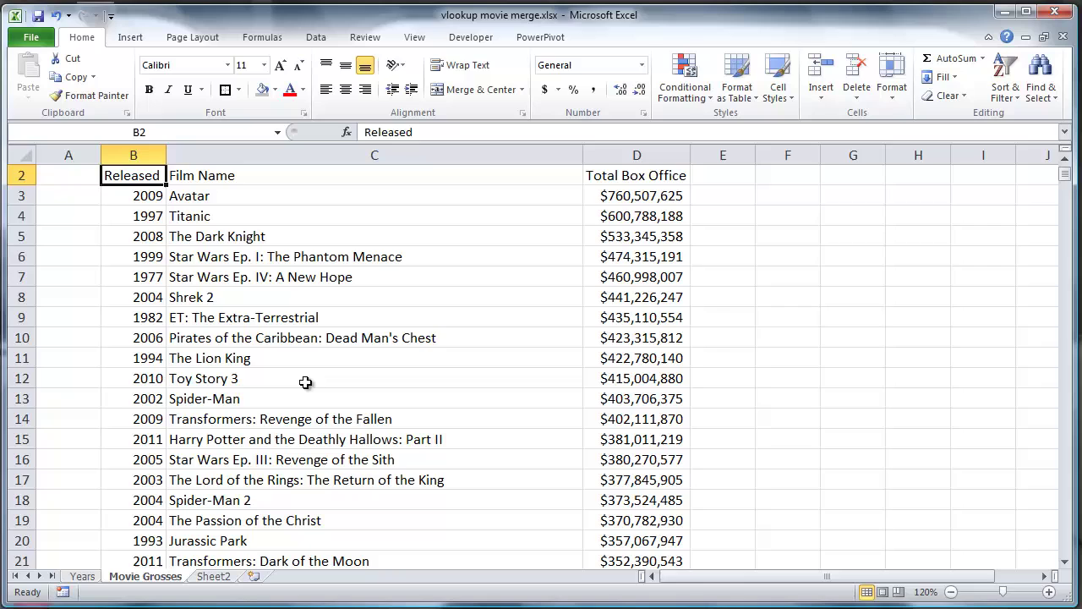
Review the Years list from 2011 down to 1924, then return to Movie Grosses.
{"action": "left_click", "coordinate": [87, 580]}
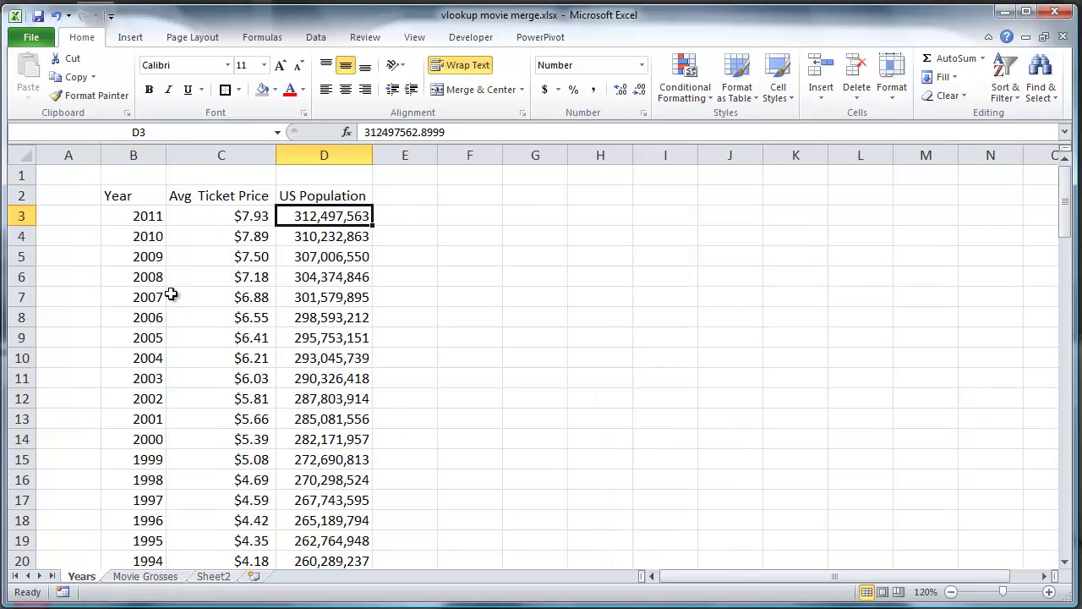
{"action": "left_click", "coordinate": [148, 219]}
{"action": "key", "text": "ctrl+Down"}
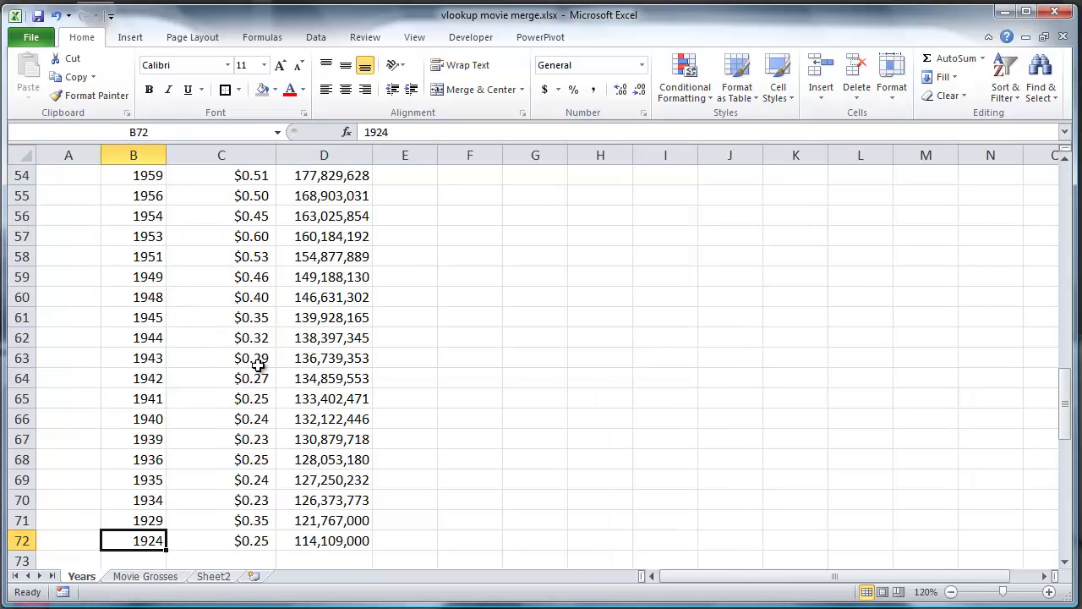
{"action": "key", "text": "ctrl+Up"}
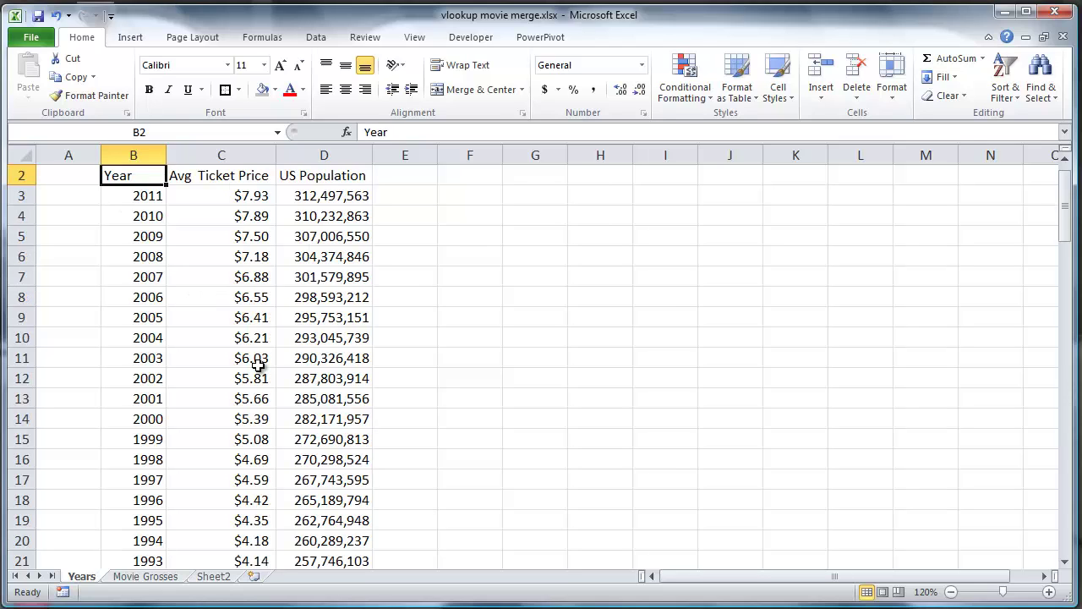
{"action": "left_click", "coordinate": [153, 578]}
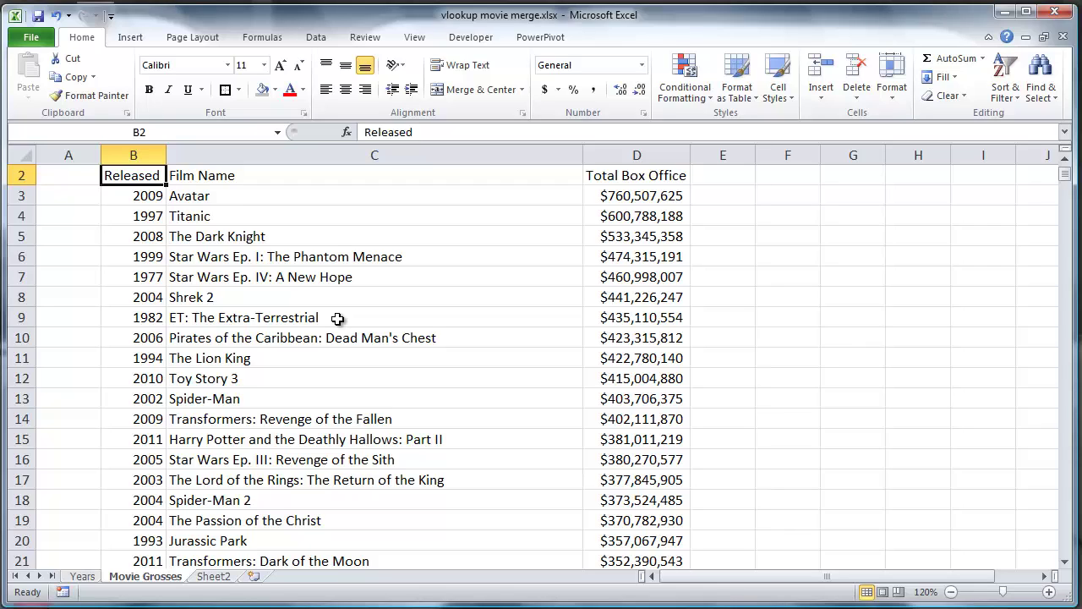
Begin a VLOOKUP in E3, cancel it, and briefly view then hide the Excel-learning chart.
{"action": "left_click", "coordinate": [1065, 159]}
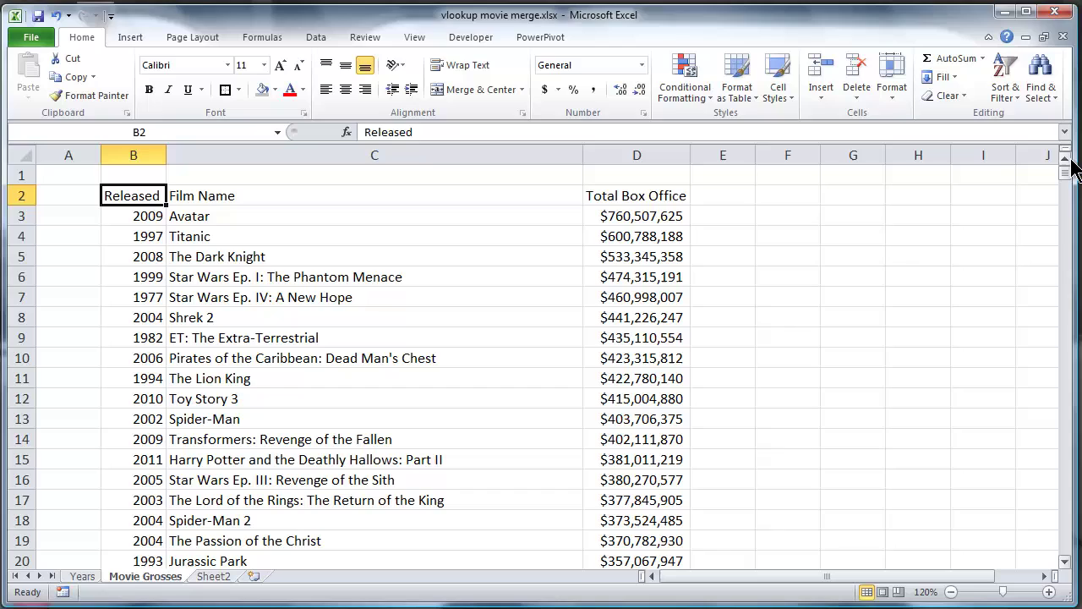
{"action": "left_click", "coordinate": [719, 218]}
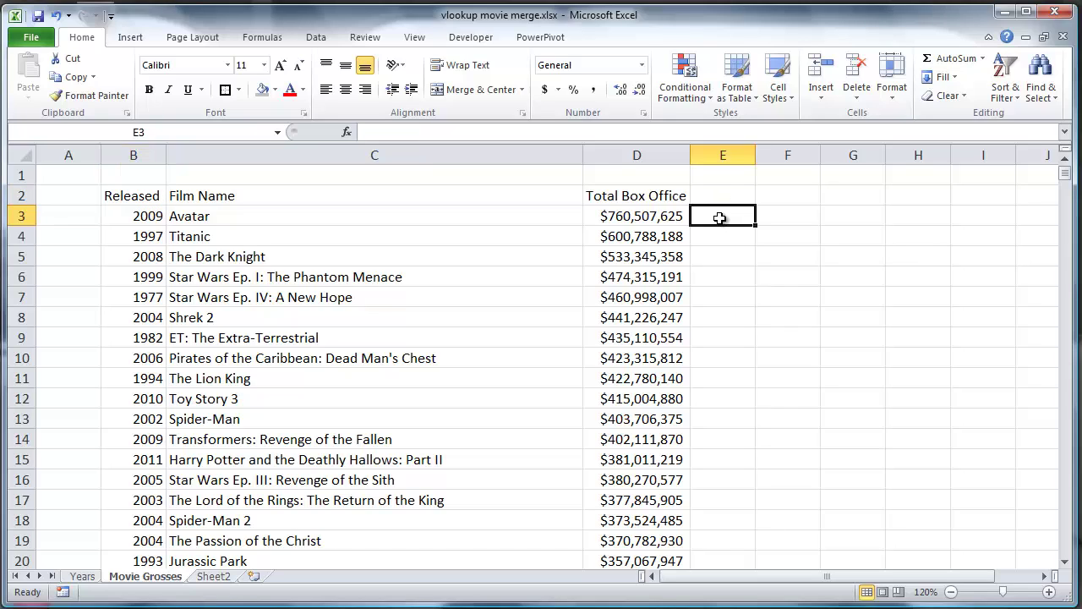
{"action": "type", "text": "="}
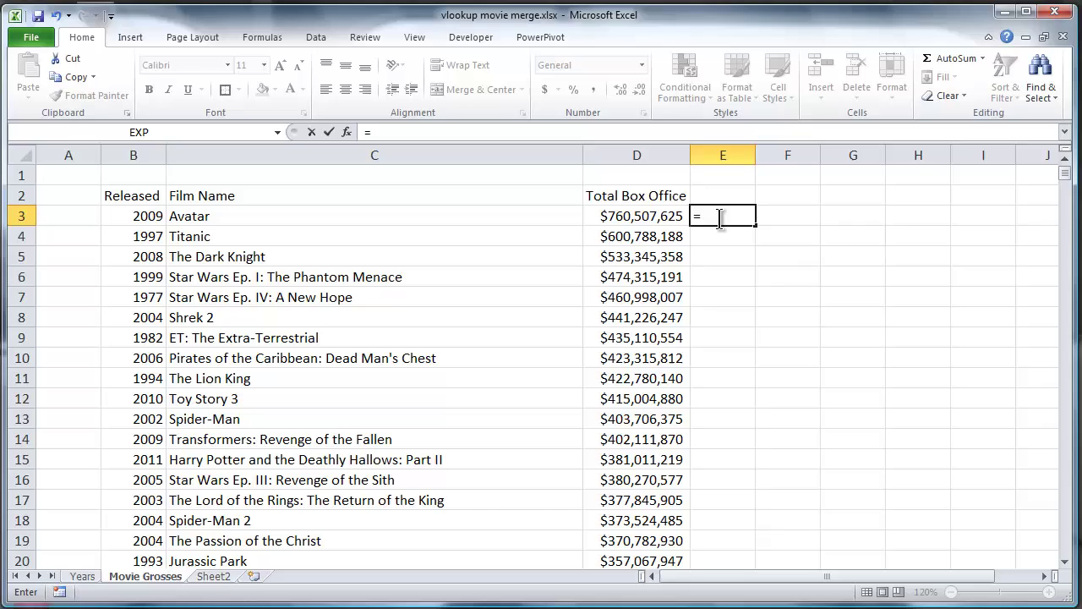
{"action": "type", "text": "vloo"}
{"action": "key", "text": "Tab"}
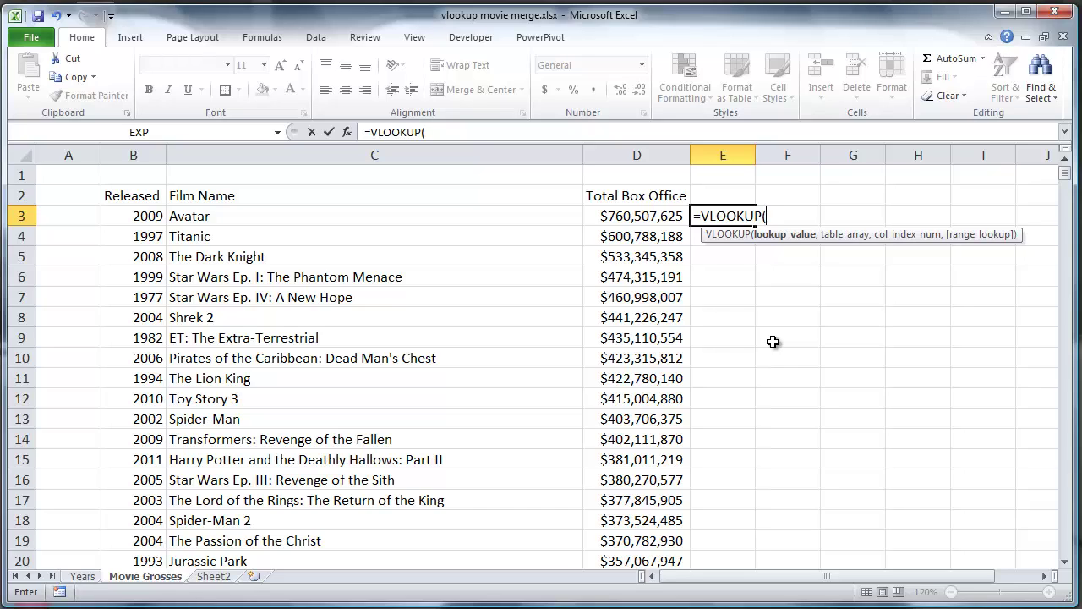
{"action": "key", "text": "Escape"}
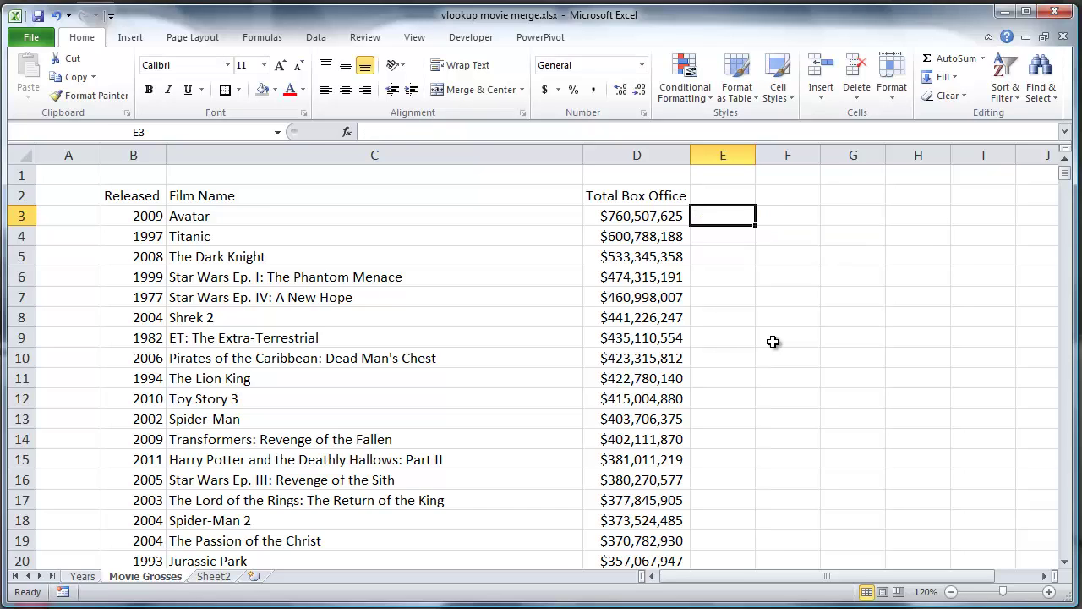
{"action": "key", "text": "alt+Tab"}
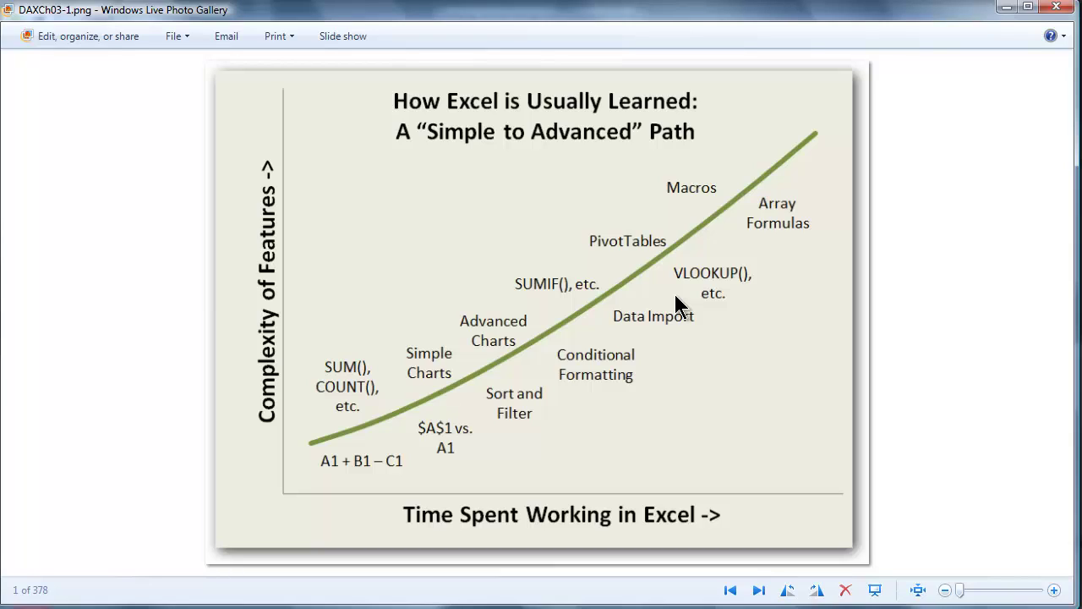
{"action": "left_click", "coordinate": [1005, 8]}
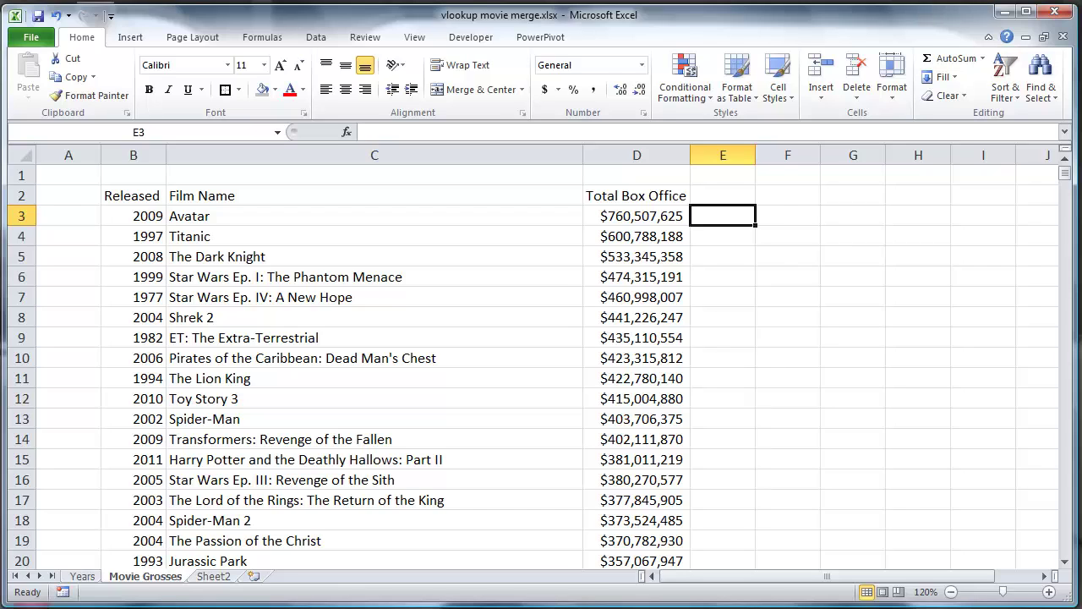
Switch back to the 'How Excel is Usually Learned' chart in Photo Gallery.
{"action": "key", "text": "alt+Tab"}
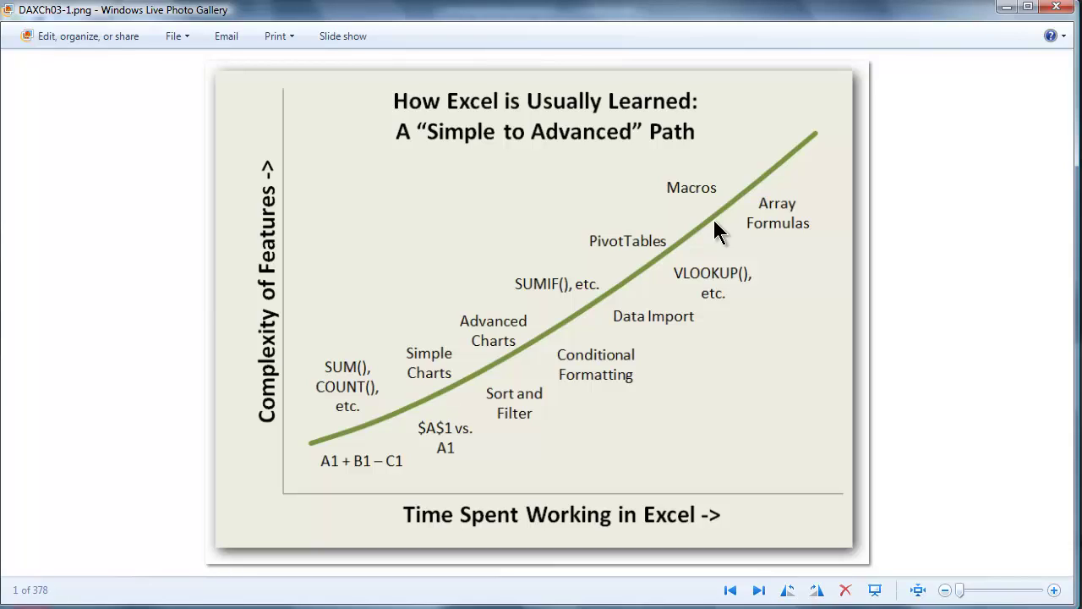
Start a VLOOKUP in E3 using B3 as lookup value and Years!B3:D72 as the table.
{"action": "left_click", "coordinate": [1006, 8]}
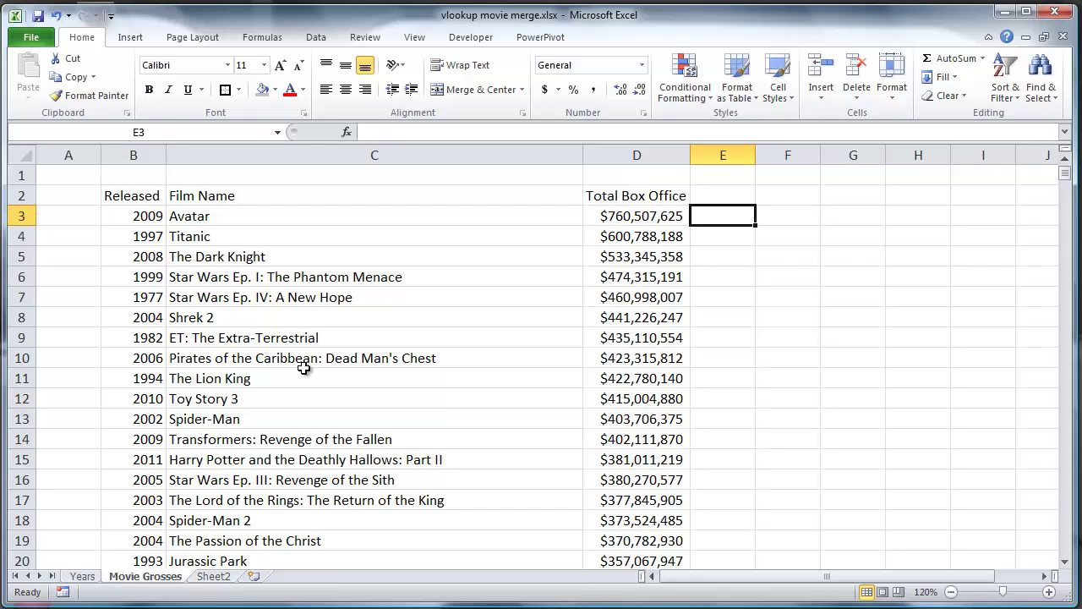
{"action": "type", "text": "=vloo"}
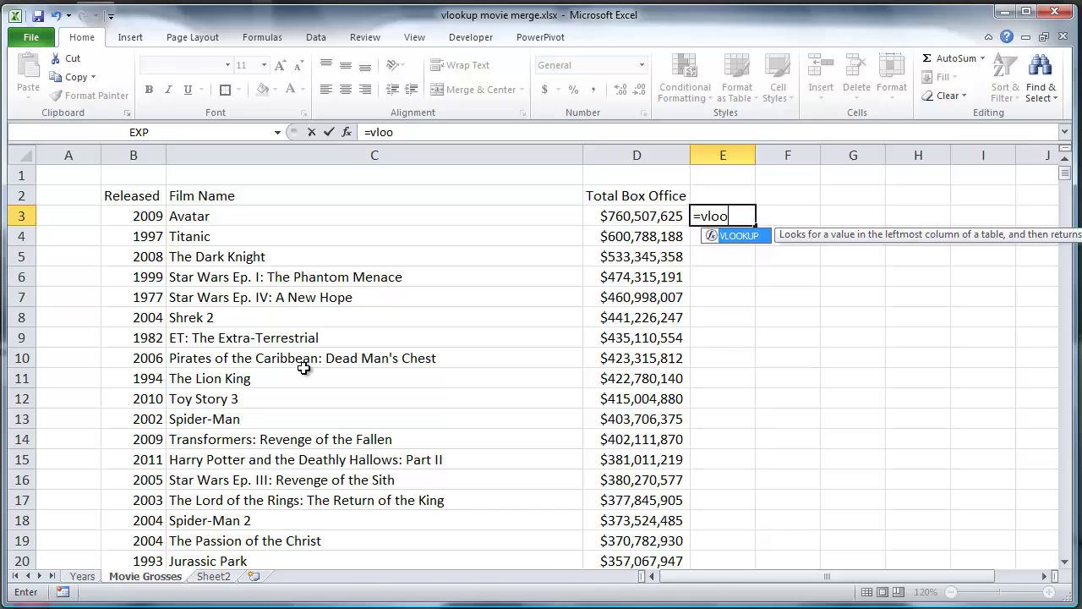
{"action": "key", "text": "Tab"}
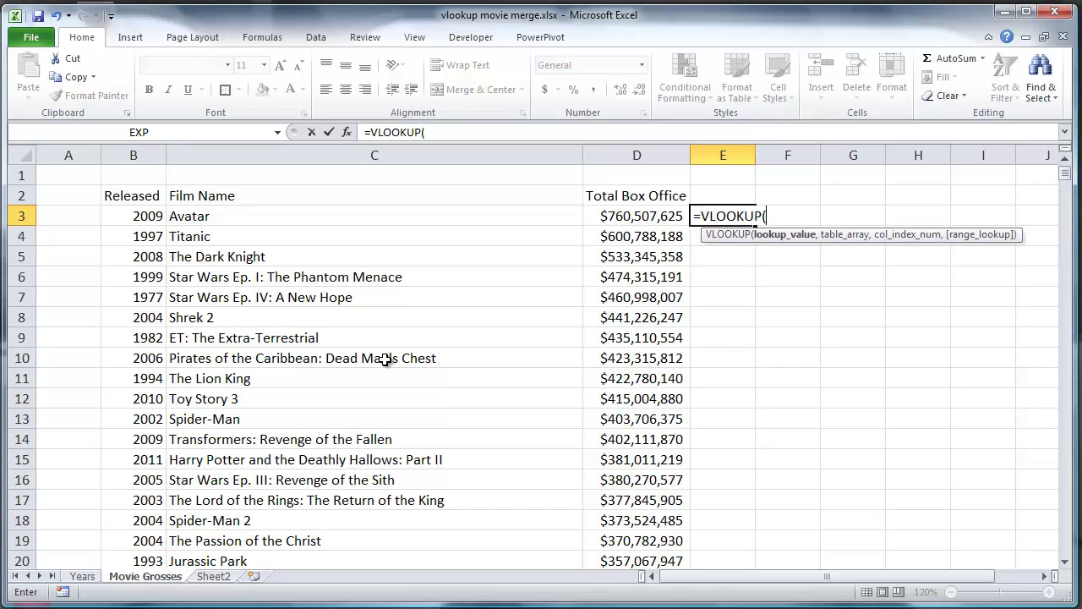
{"action": "left_click", "coordinate": [145, 218]}
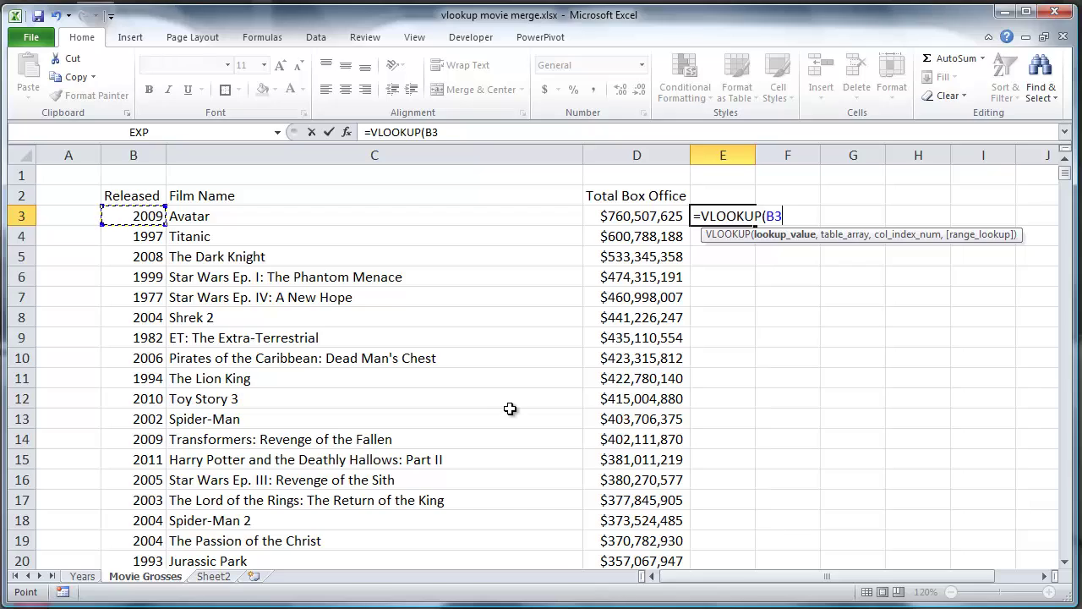
{"action": "type", "text": ","}
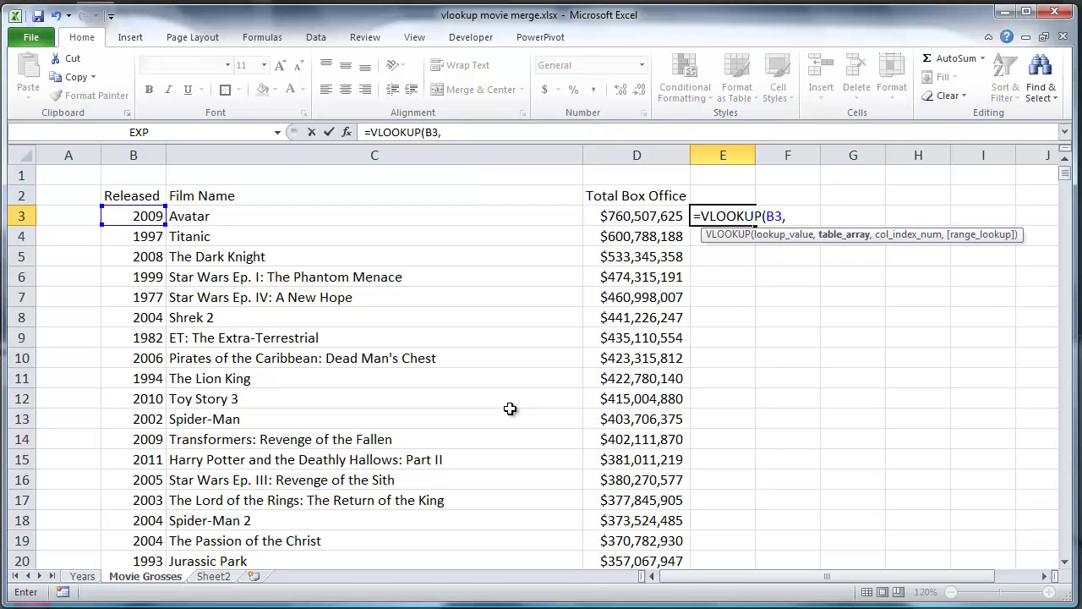
{"action": "left_click", "coordinate": [82, 576]}
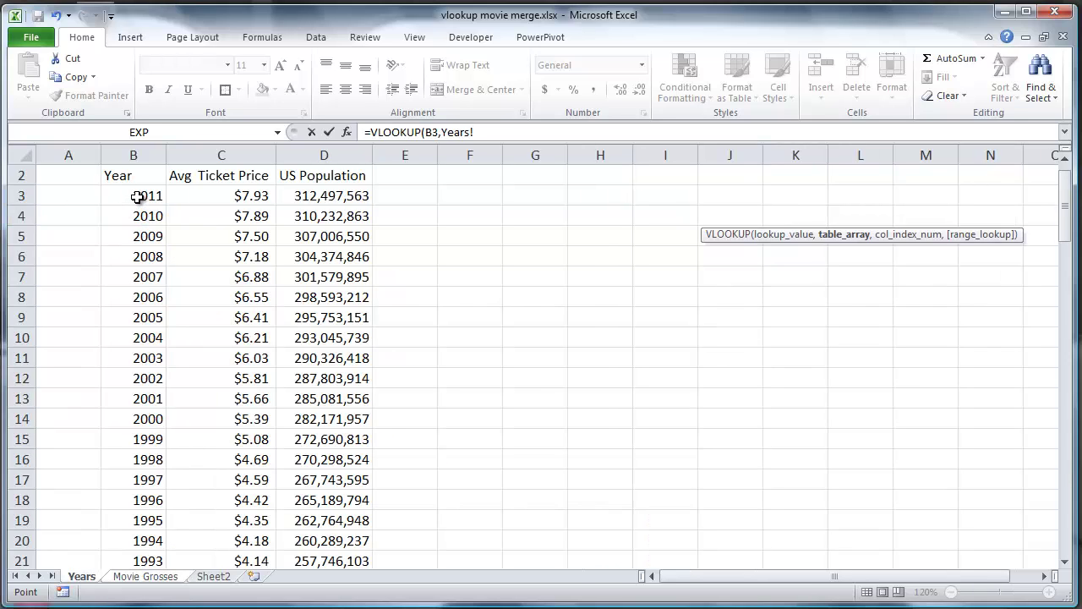
{"action": "left_click_drag", "start_coordinate": [138, 196], "coordinate": [358, 520]}
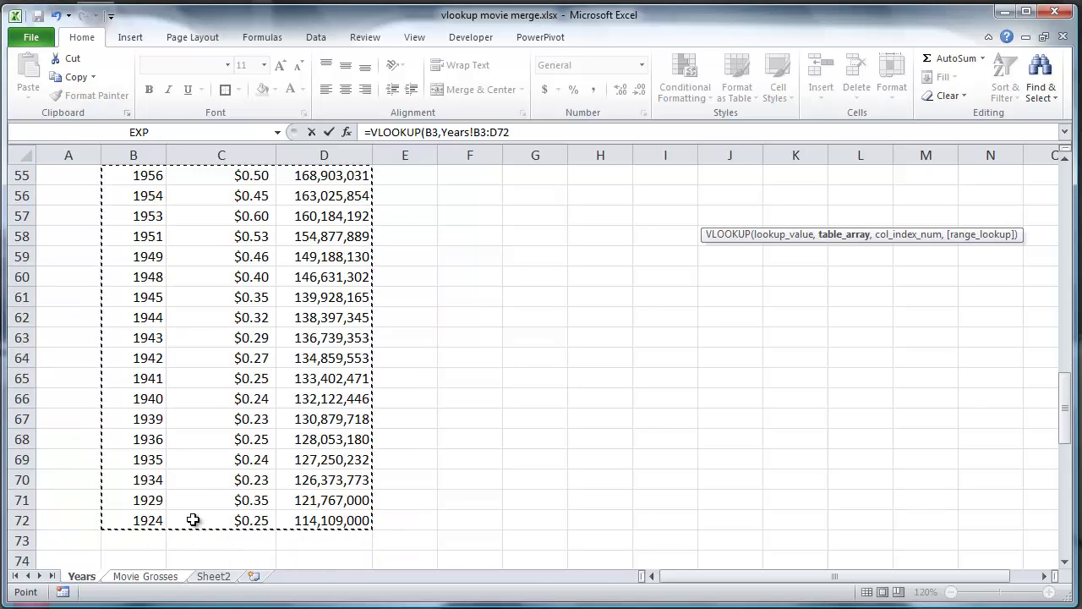
{"action": "key", "text": "Return"}
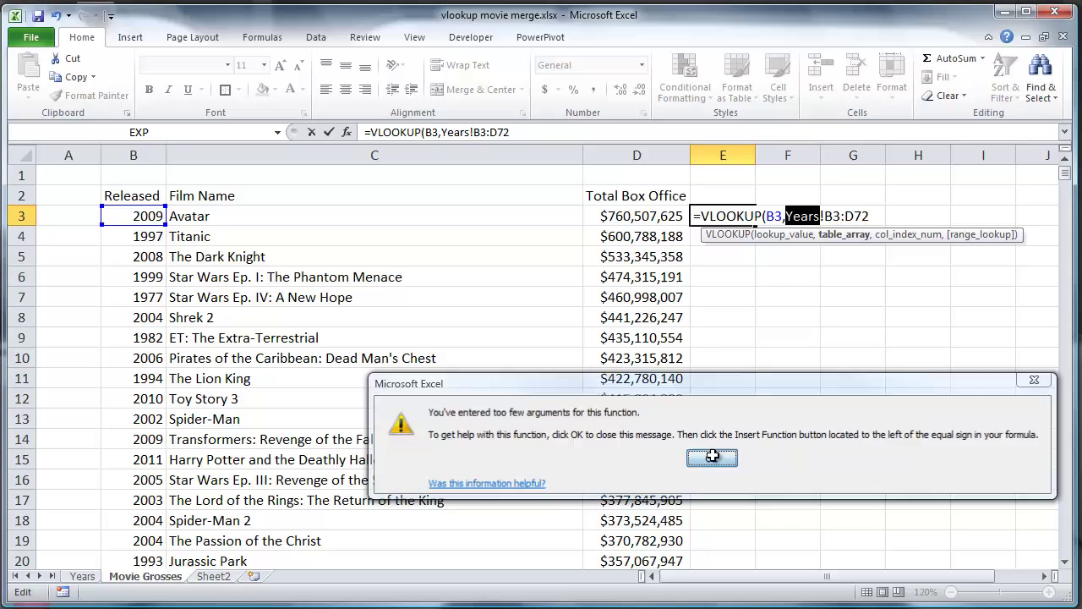
{"action": "left_click", "coordinate": [711, 457]}
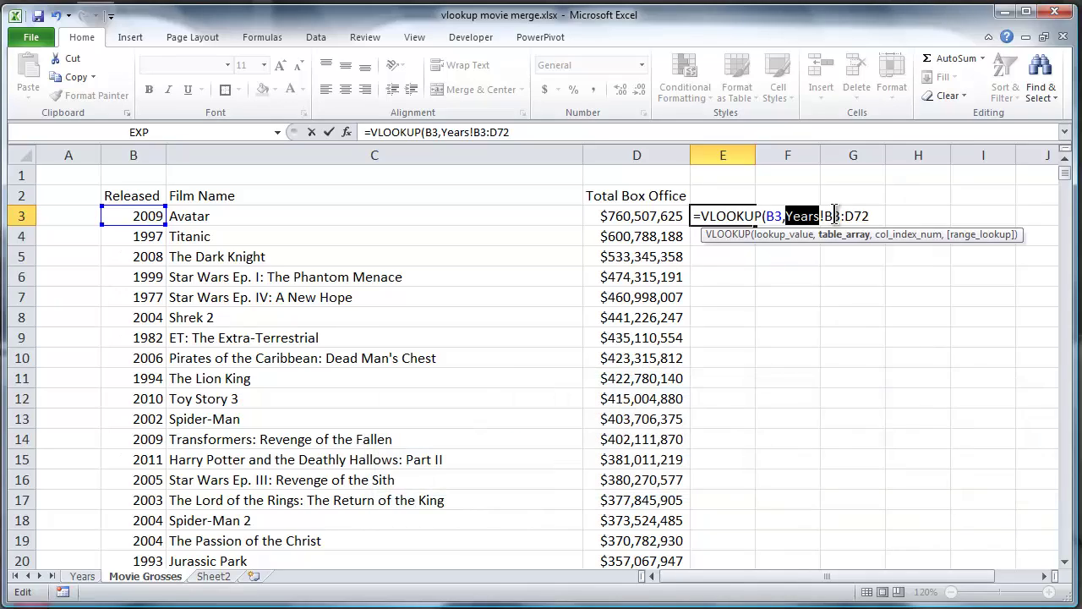
Make the Years!$B$3:$D$72 range references absolute with F4.
{"action": "left_click", "coordinate": [507, 132]}
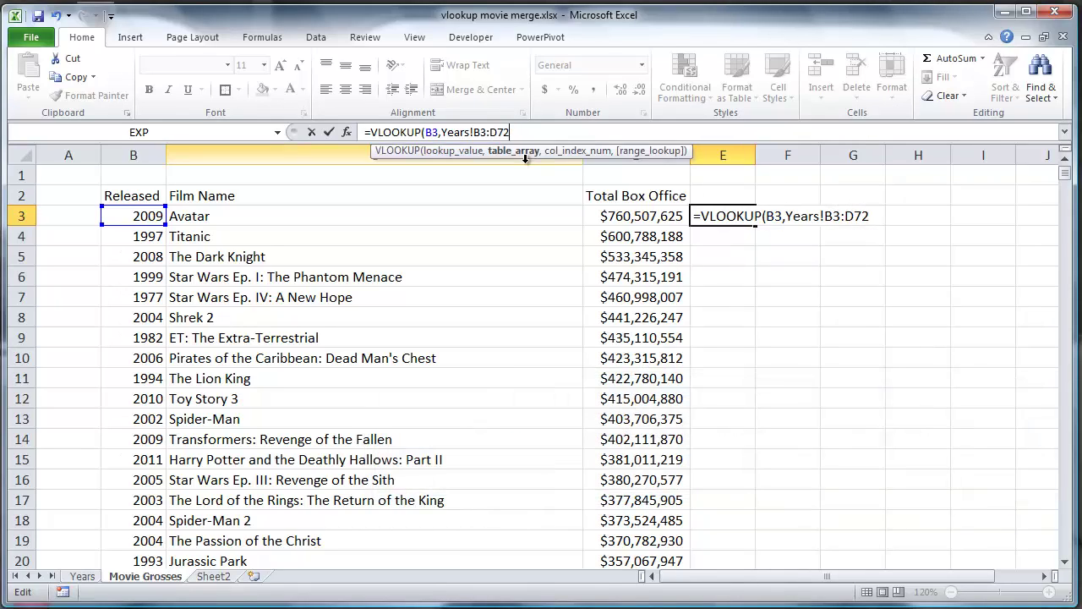
{"action": "left_click", "coordinate": [481, 132]}
{"action": "key", "text": "F4"}
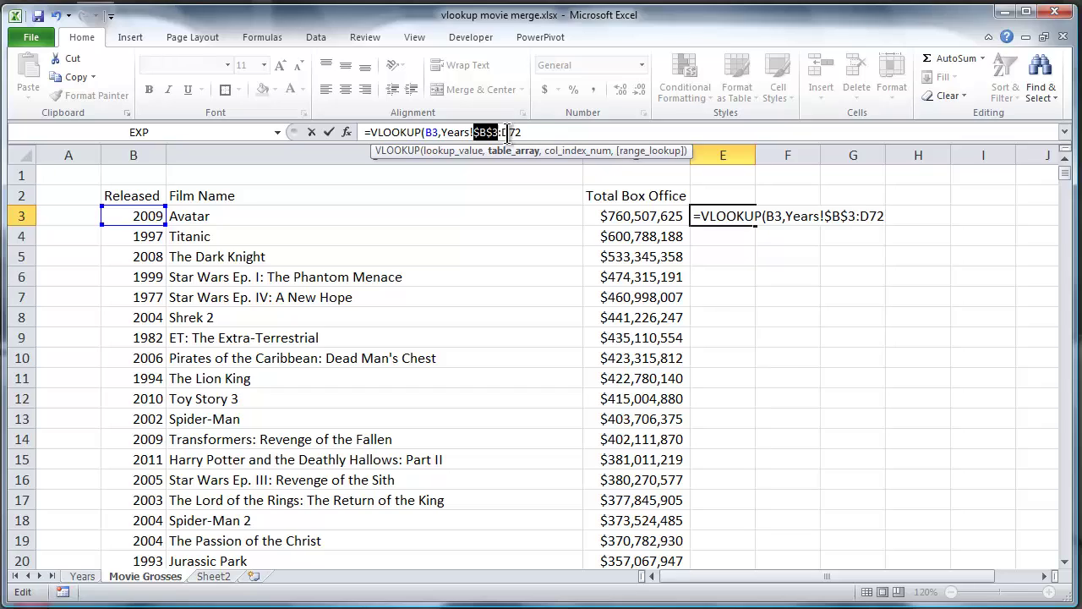
{"action": "left_click", "coordinate": [541, 132]}
{"action": "key", "text": "F4"}
{"action": "left_click", "coordinate": [550, 132]}
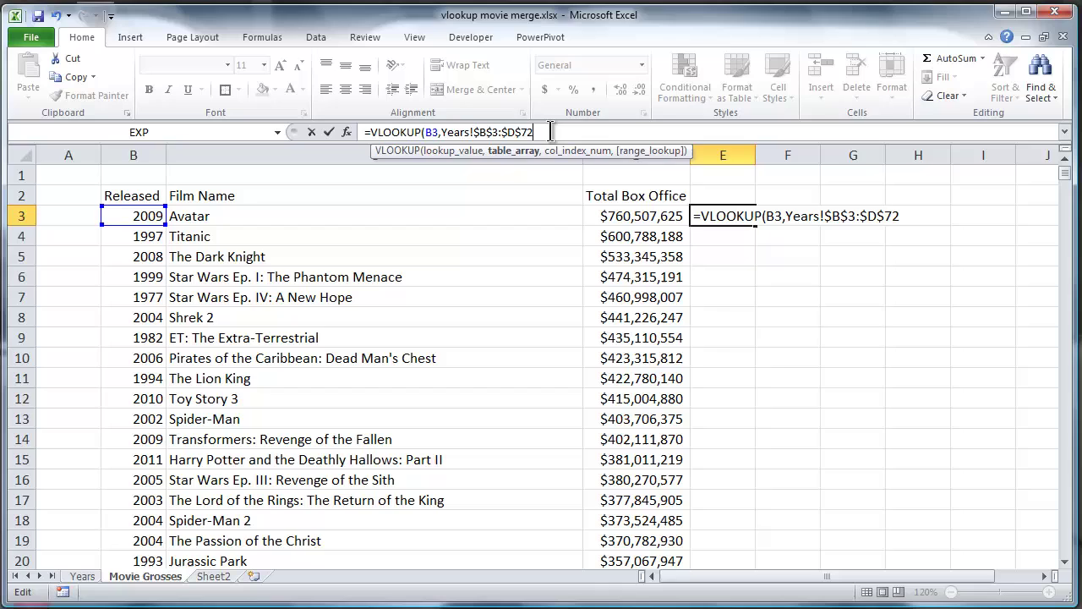
Add column index 2 and FALSE for an exact match to the lookup.
{"action": "type", "text": ","}
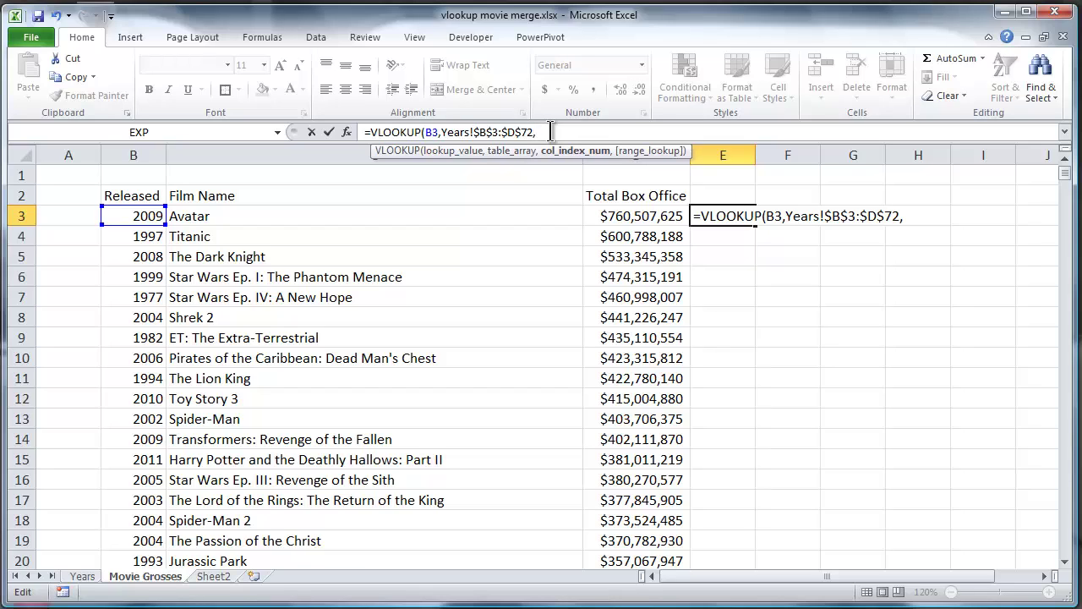
{"action": "left_click", "coordinate": [85, 577]}
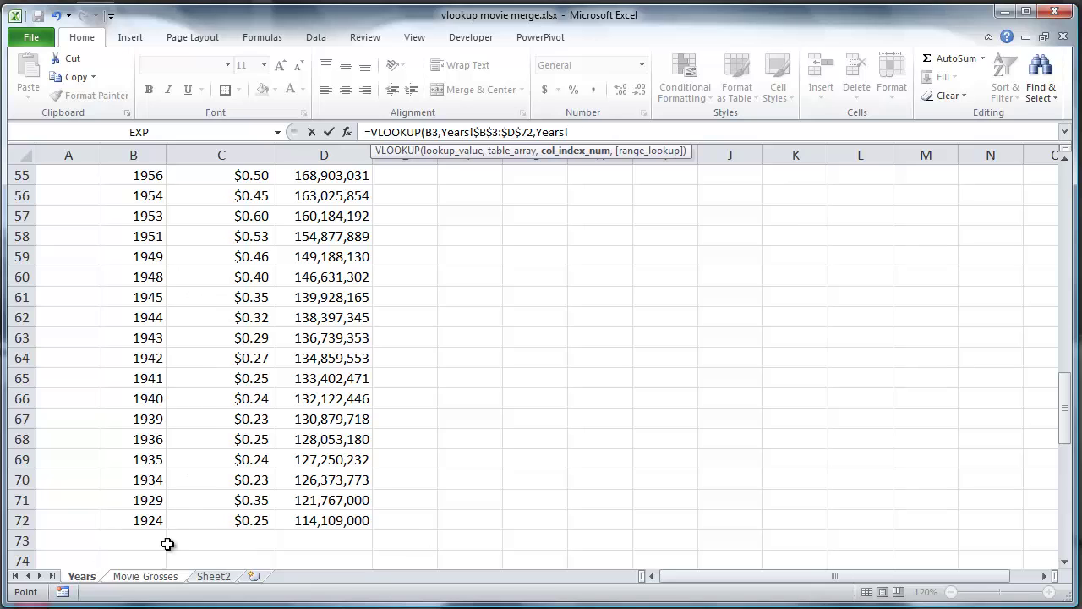
{"action": "left_click", "coordinate": [156, 580]}
{"action": "key", "text": "BackSpace"}
{"action": "key", "text": "BackSpace"}
{"action": "key", "text": "BackSpace"}
{"action": "key", "text": "BackSpace"}
{"action": "key", "text": "BackSpace"}
{"action": "key", "text": "BackSpace"}
{"action": "key", "text": "BackSpace"}
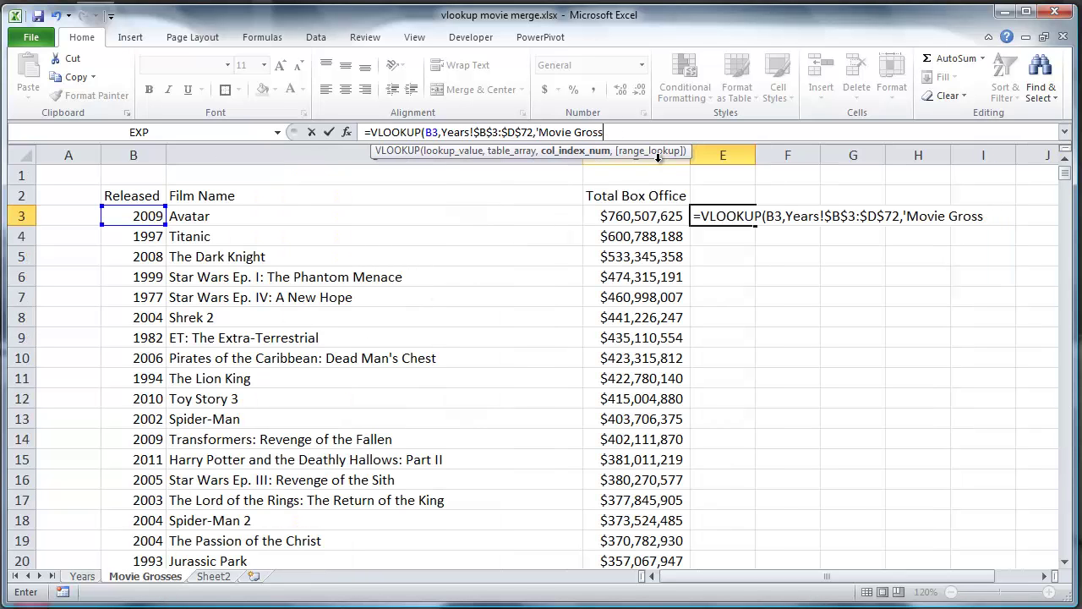
{"action": "key", "text": "BackSpace"}
{"action": "key", "text": "BackSpace"}
{"action": "key", "text": "BackSpace"}
{"action": "key", "text": "BackSpace"}
{"action": "key", "text": "BackSpace"}
{"action": "key", "text": "BackSpace"}
{"action": "key", "text": "BackSpace"}
{"action": "key", "text": "BackSpace"}
{"action": "key", "text": "BackSpace"}
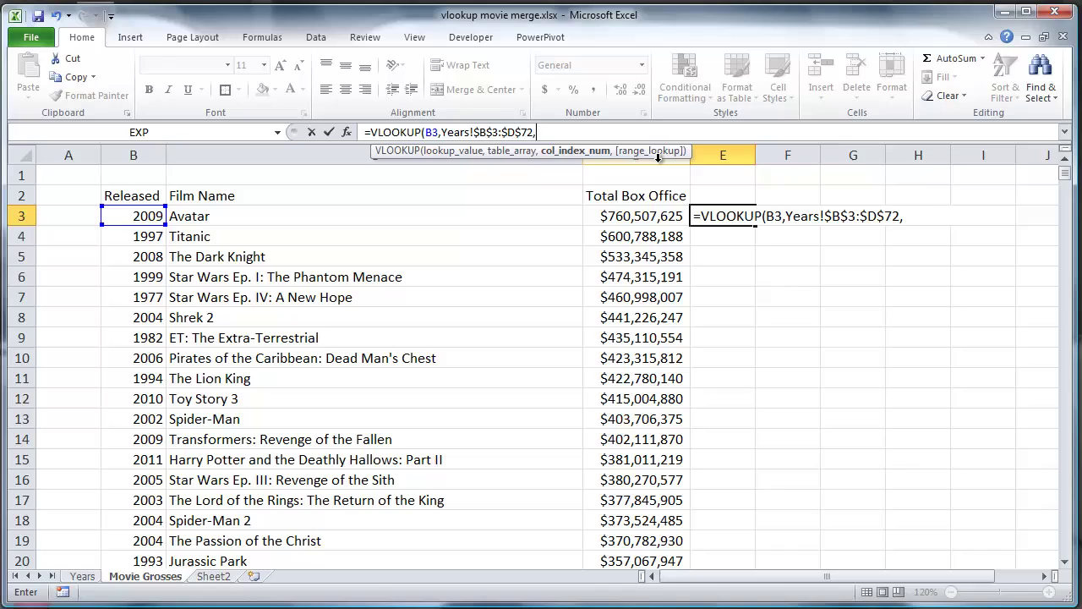
{"action": "type", "text": "2,"}
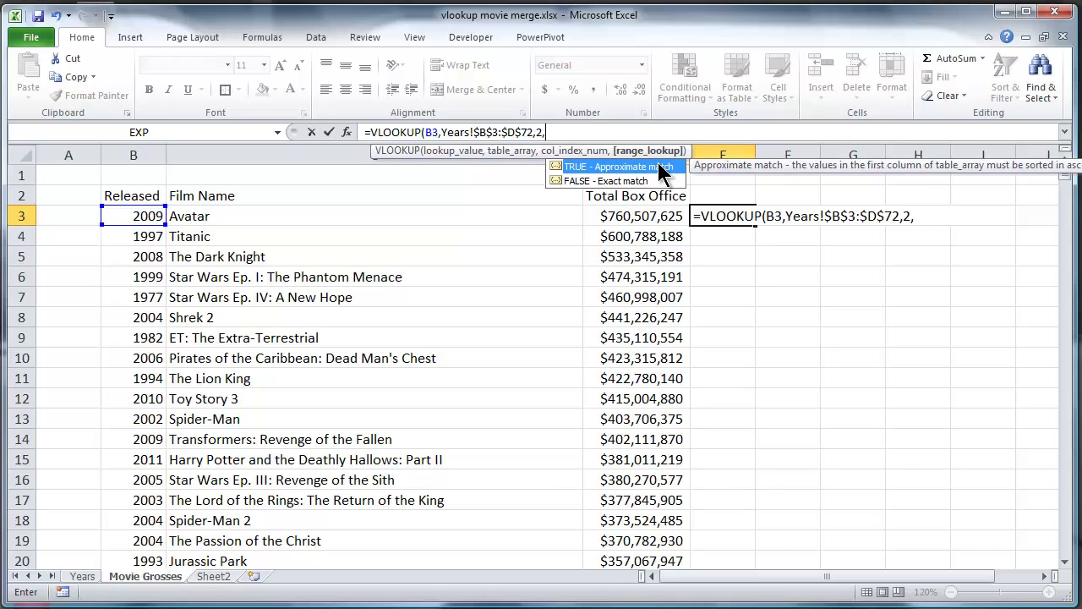
{"action": "key", "text": "Down"}
{"action": "key", "text": "Tab"}
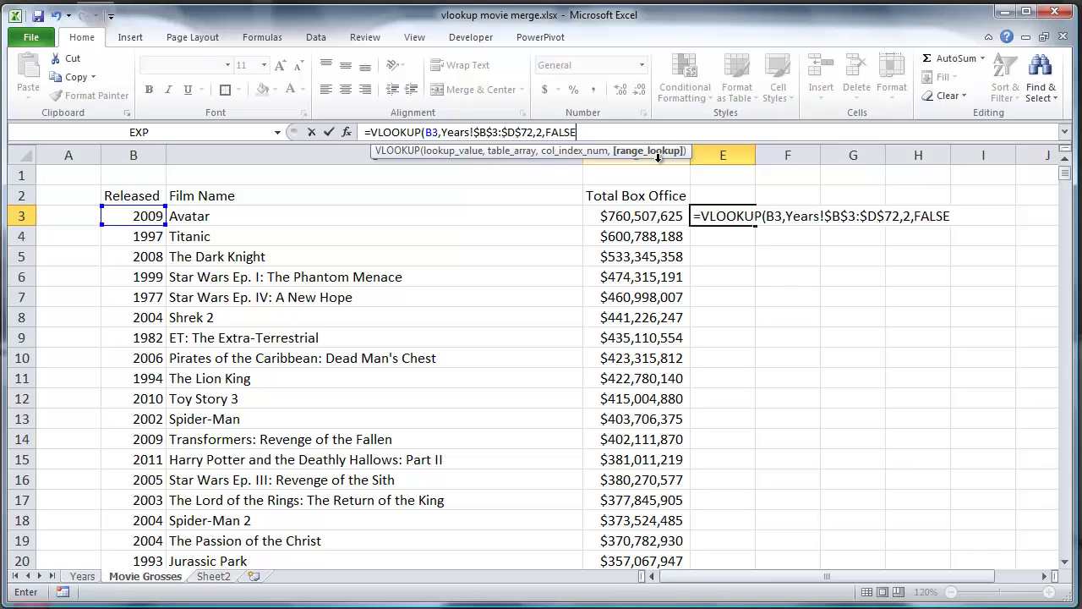
Close and commit =VLOOKUP(B3,Years!$B$3:$D$72,2,FALSE) in E3, then reselect it.
{"action": "type", "text": ")"}
{"action": "key", "text": "Return"}
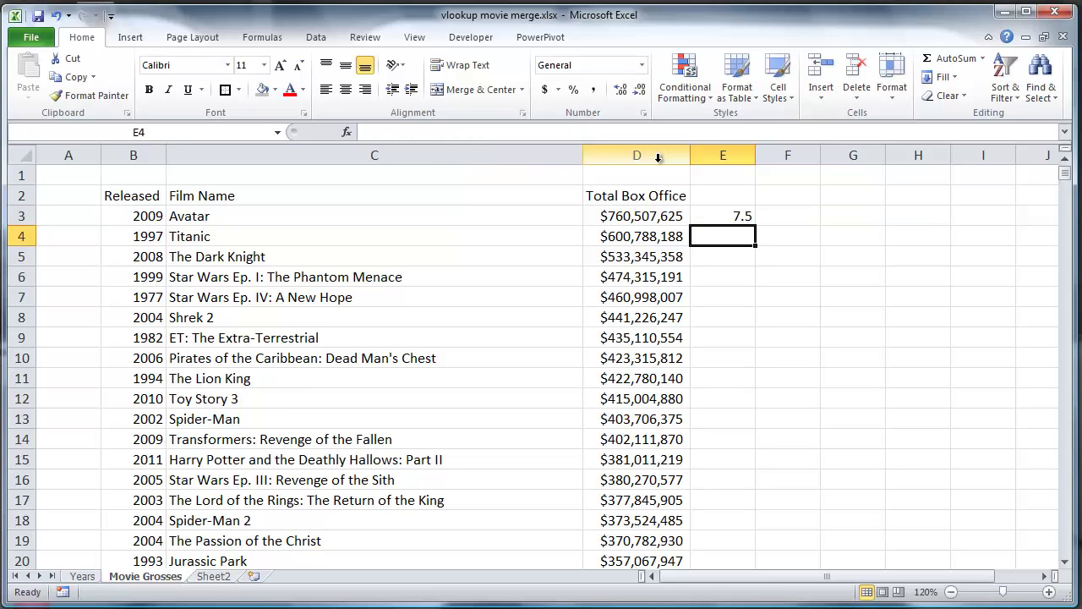
{"action": "left_click", "coordinate": [729, 217]}
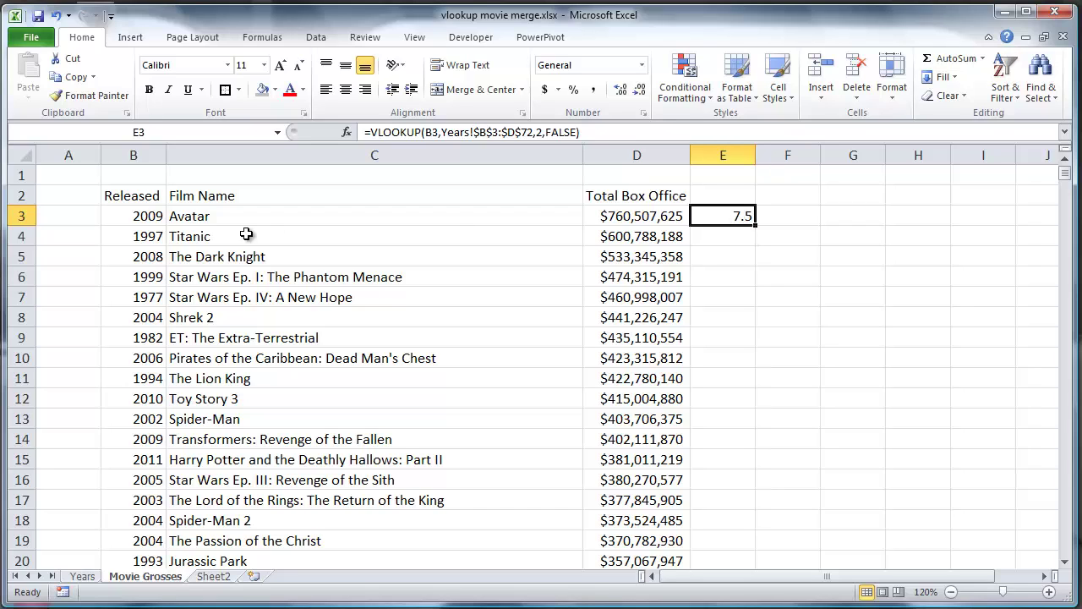
On the Years sheet, locate 2009's average ticket price of $7.50 in C5.
{"action": "left_click", "coordinate": [82, 575]}
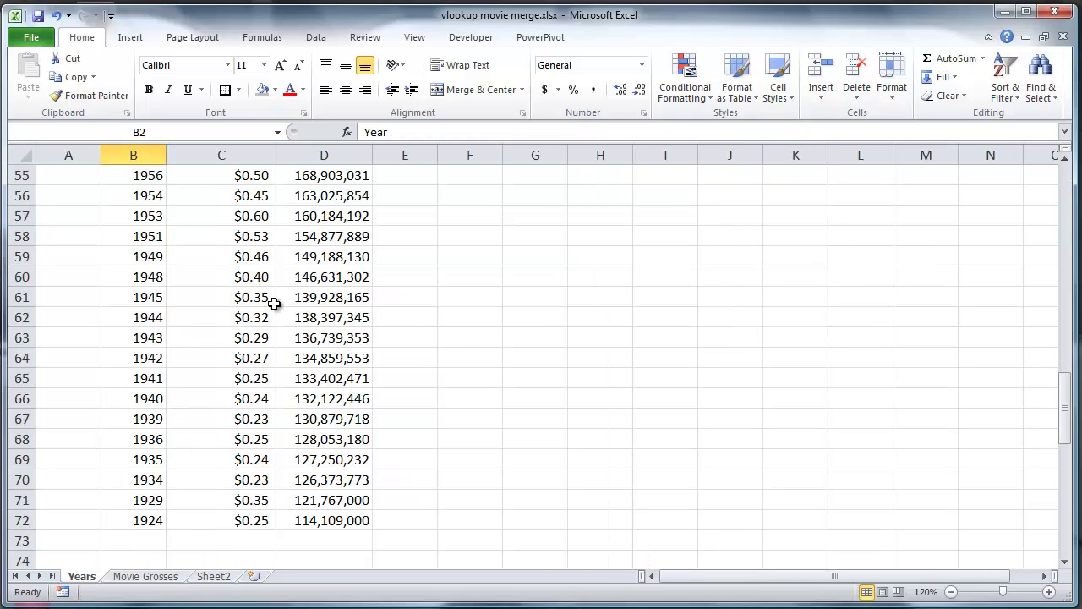
{"action": "left_click", "coordinate": [366, 355]}
{"action": "key", "text": "ctrl+Up"}
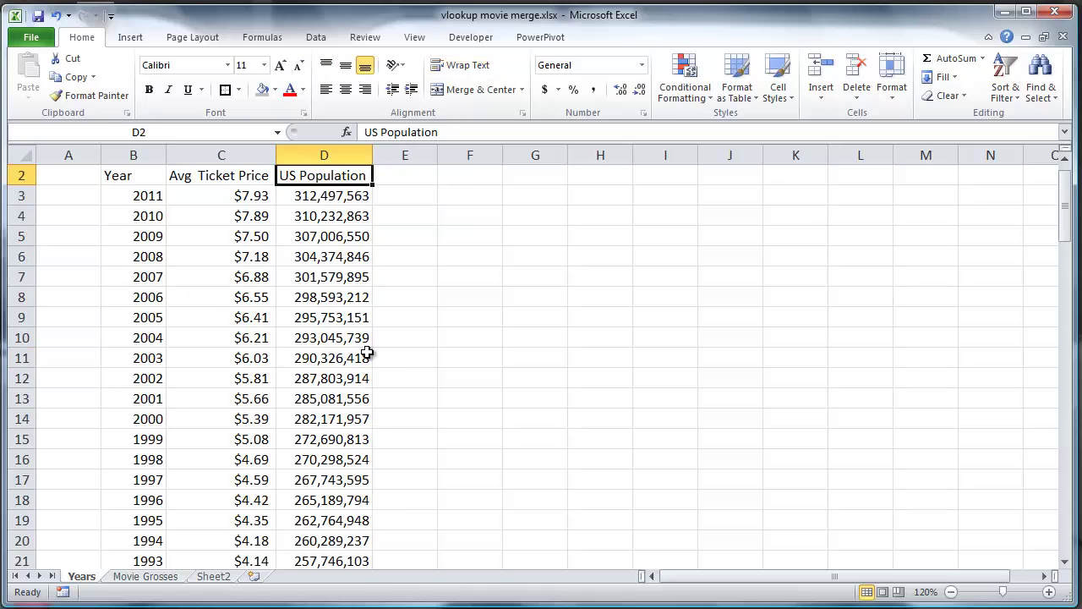
{"action": "key", "text": "Down"}
{"action": "key", "text": "Left"}
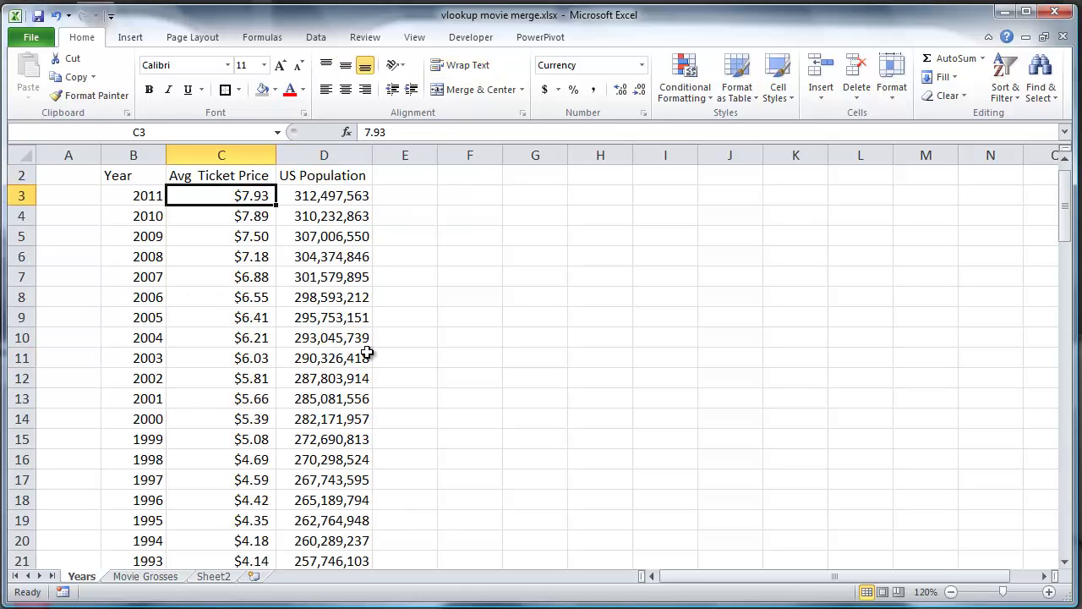
{"action": "left_click", "coordinate": [226, 242]}
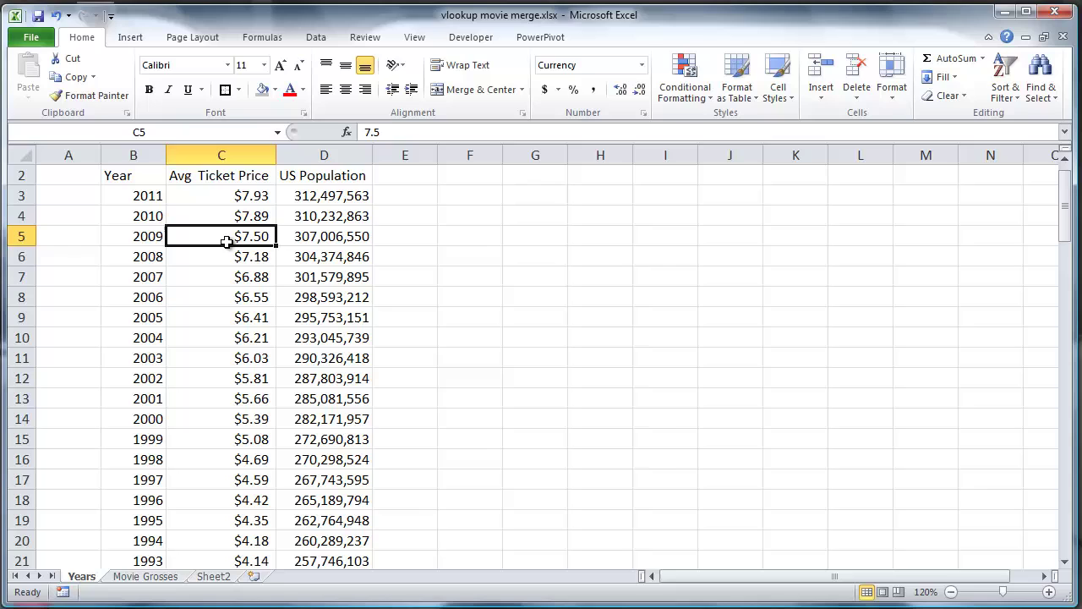
Format E3 as currency and fill the ticket price lookup down column E.
{"action": "left_click", "coordinate": [156, 577]}
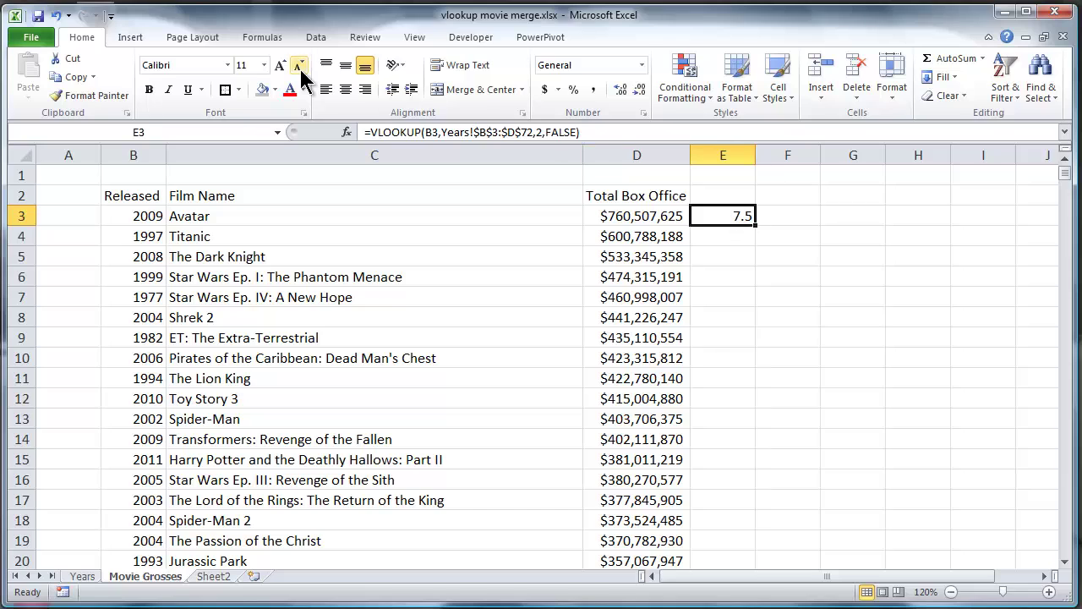
{"action": "left_click", "coordinate": [542, 89]}
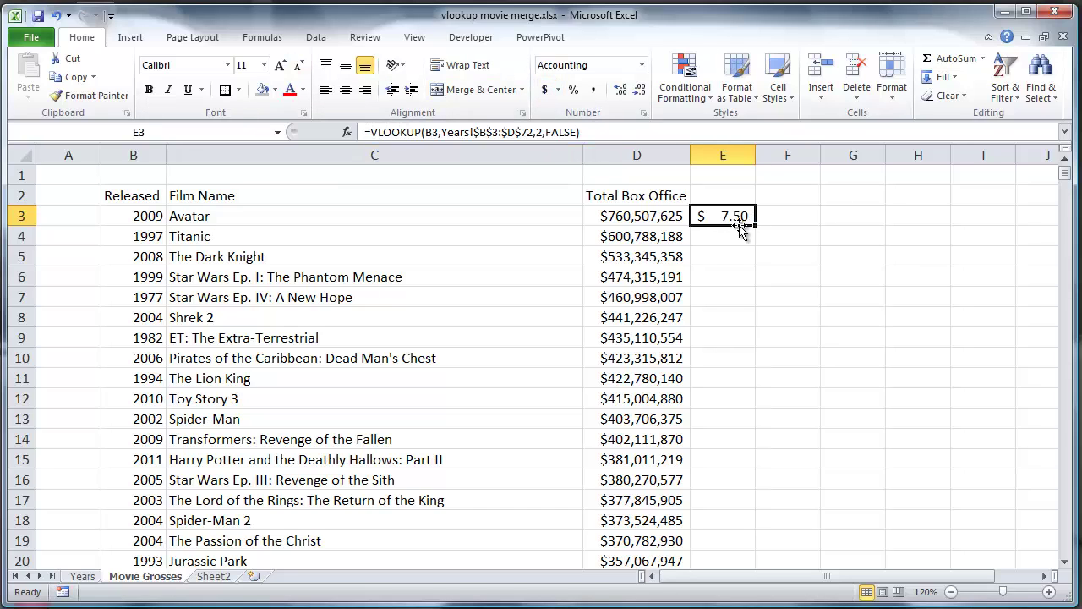
{"action": "double_click", "coordinate": [754, 225]}
Head column E 'Ticket Price' and autofit the column width.
{"action": "left_click", "coordinate": [732, 237]}
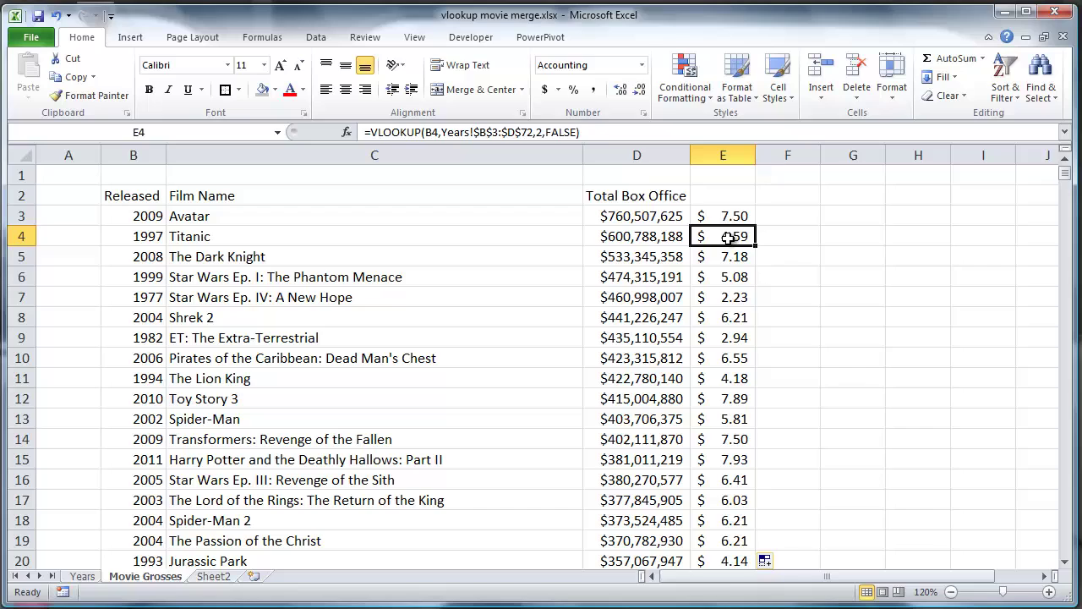
{"action": "left_click", "coordinate": [717, 201]}
{"action": "type", "text": "Ticke"}
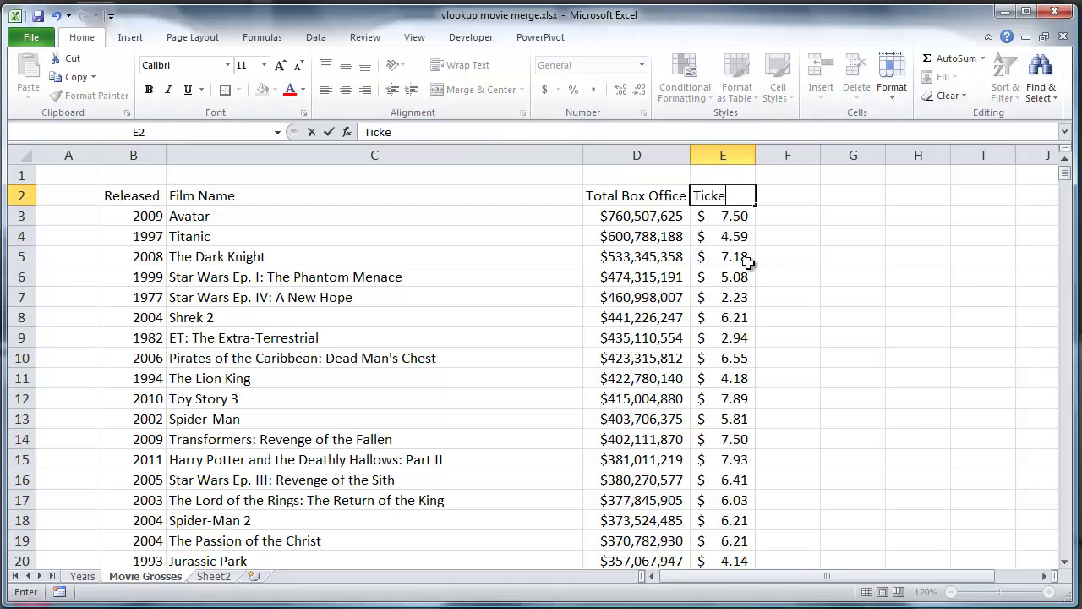
{"action": "type", "text": "t Price"}
{"action": "key", "text": "Return"}
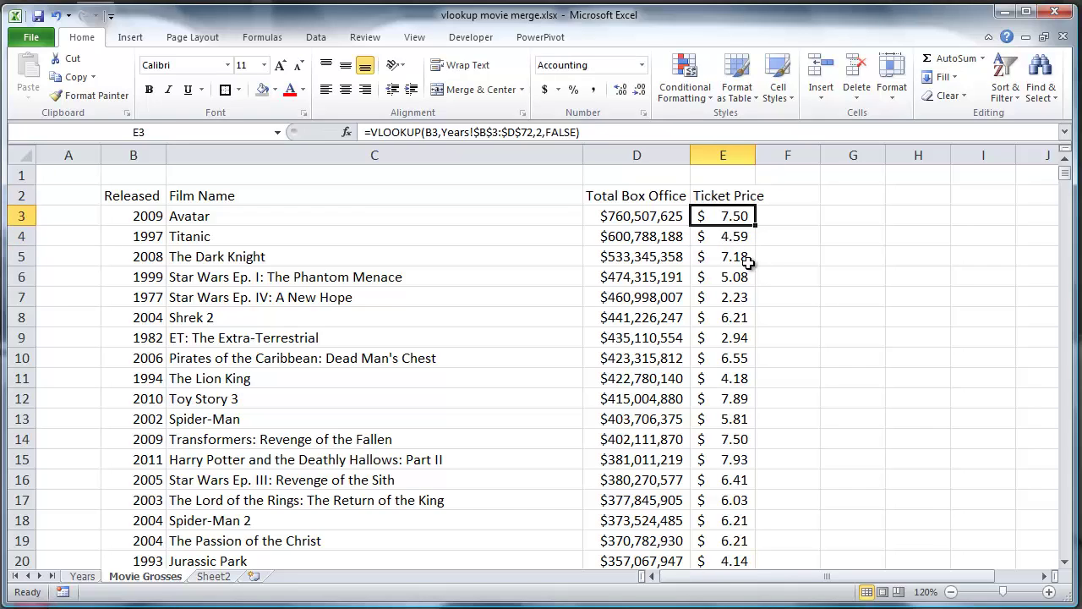
{"action": "double_click", "coordinate": [755, 155]}
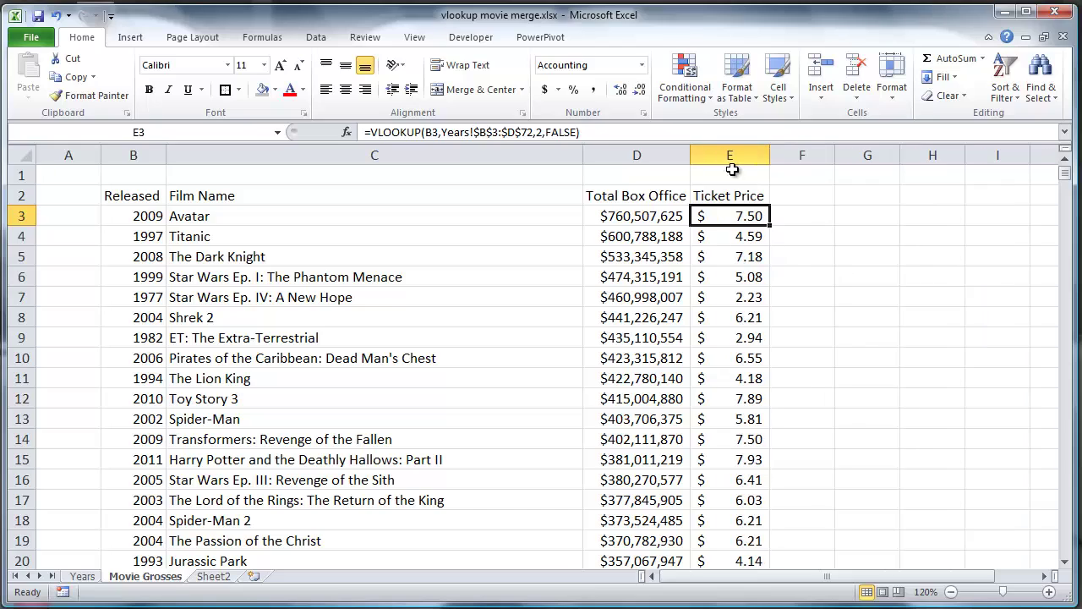
Start a VLOOKUP on B3 in F3, then abandon it.
{"action": "left_click", "coordinate": [796, 216]}
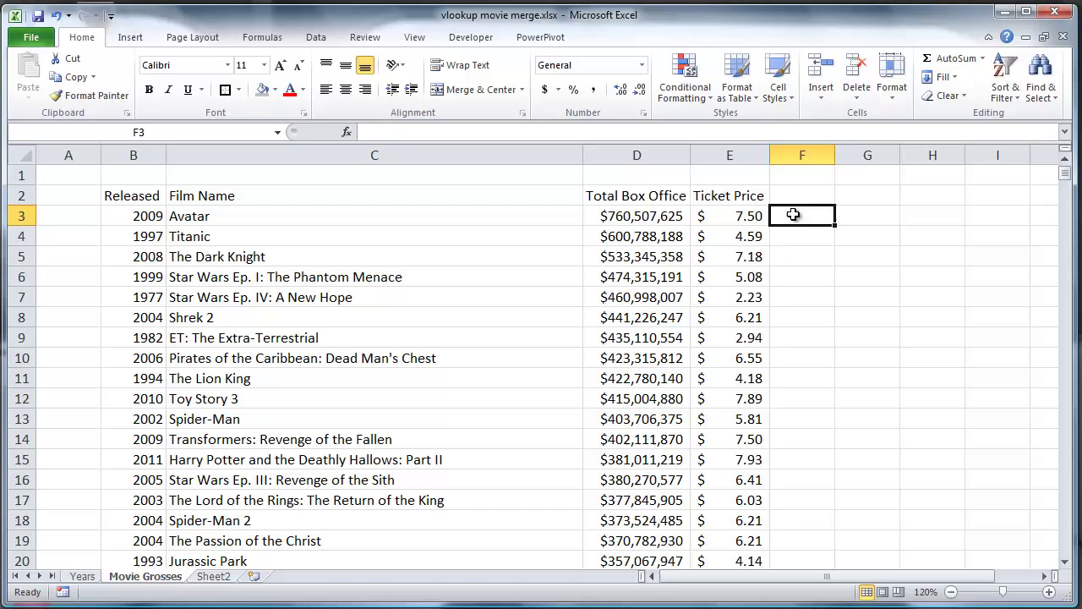
{"action": "type", "text": "=vloo"}
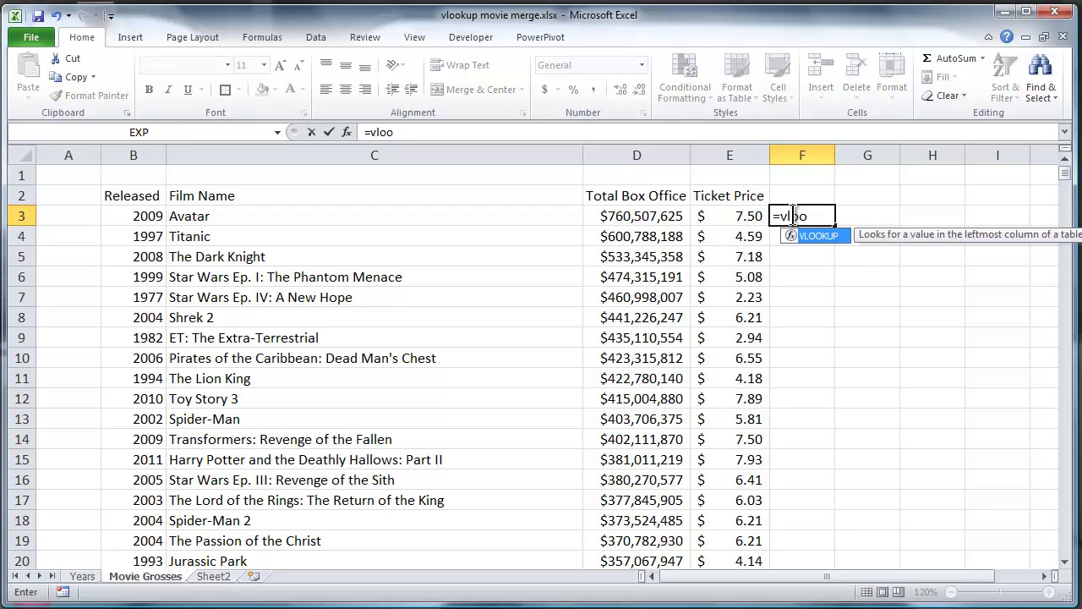
{"action": "key", "text": "Tab"}
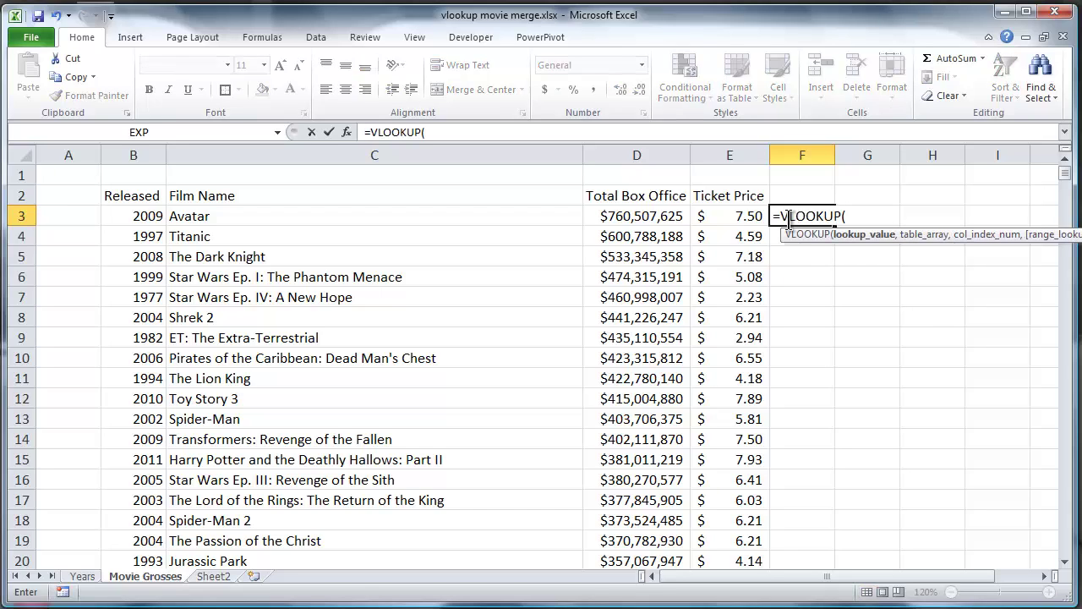
{"action": "left_click", "coordinate": [150, 217]}
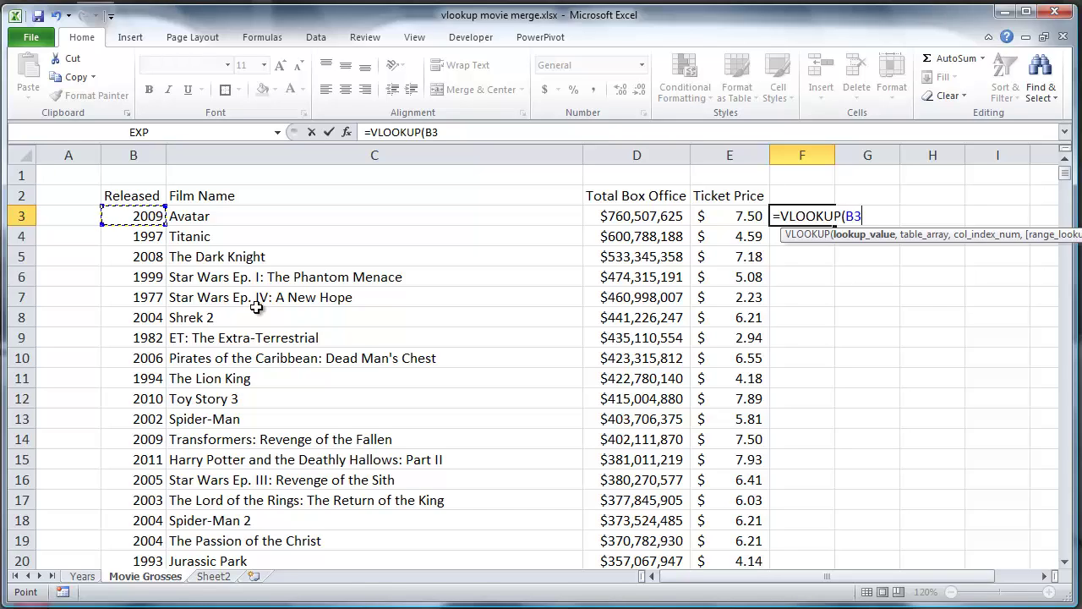
{"action": "type", "text": ","}
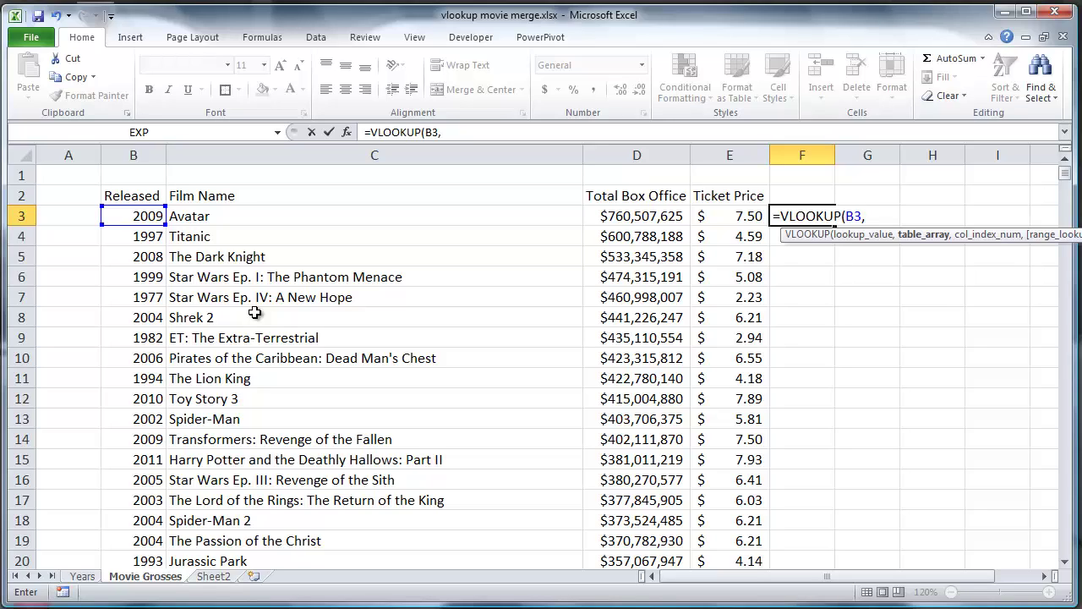
{"action": "key", "text": "Escape"}
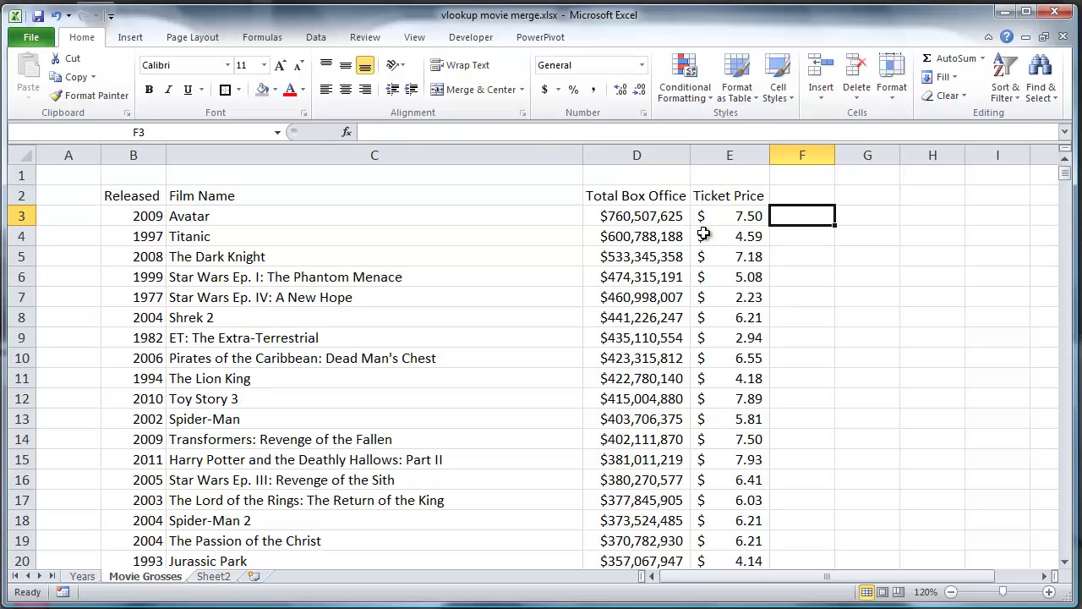
Copy E3's lookup formula into F3 and change its column index from 2 to 3.
{"action": "left_click", "coordinate": [718, 220]}
{"action": "left_click_drag", "start_coordinate": [676, 133], "coordinate": [332, 131]}
{"action": "key", "text": "ctrl+c"}
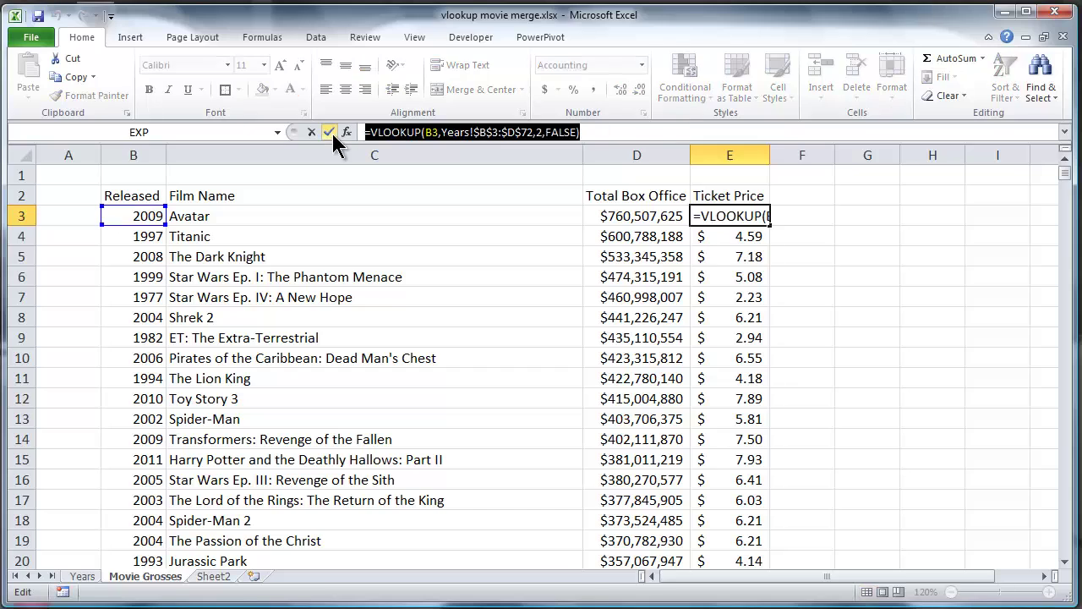
{"action": "key", "text": "Escape"}
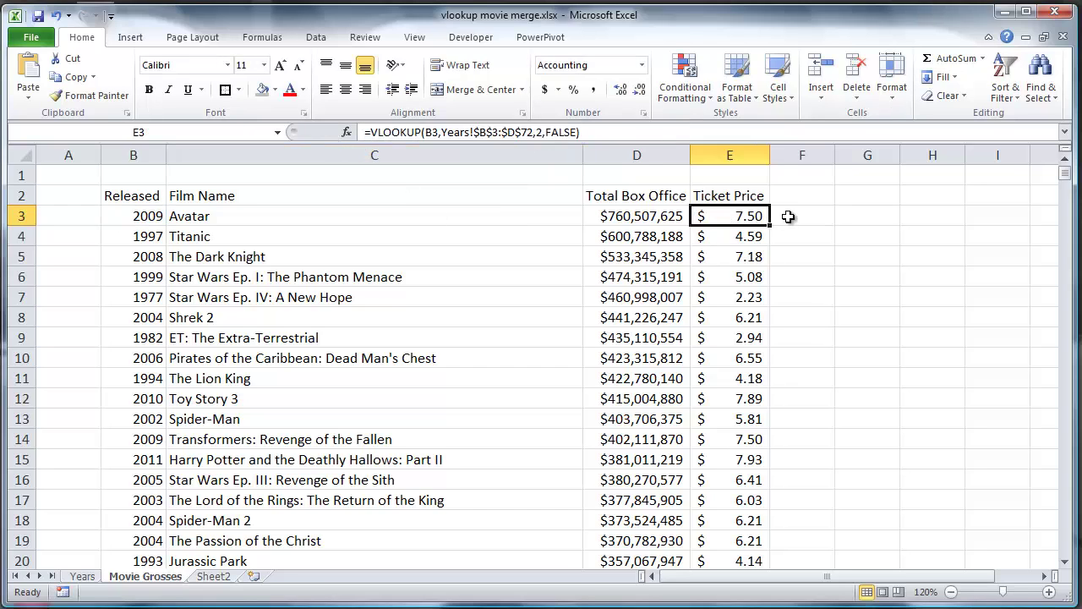
{"action": "left_click", "coordinate": [790, 216]}
{"action": "key", "text": "ctrl+v"}
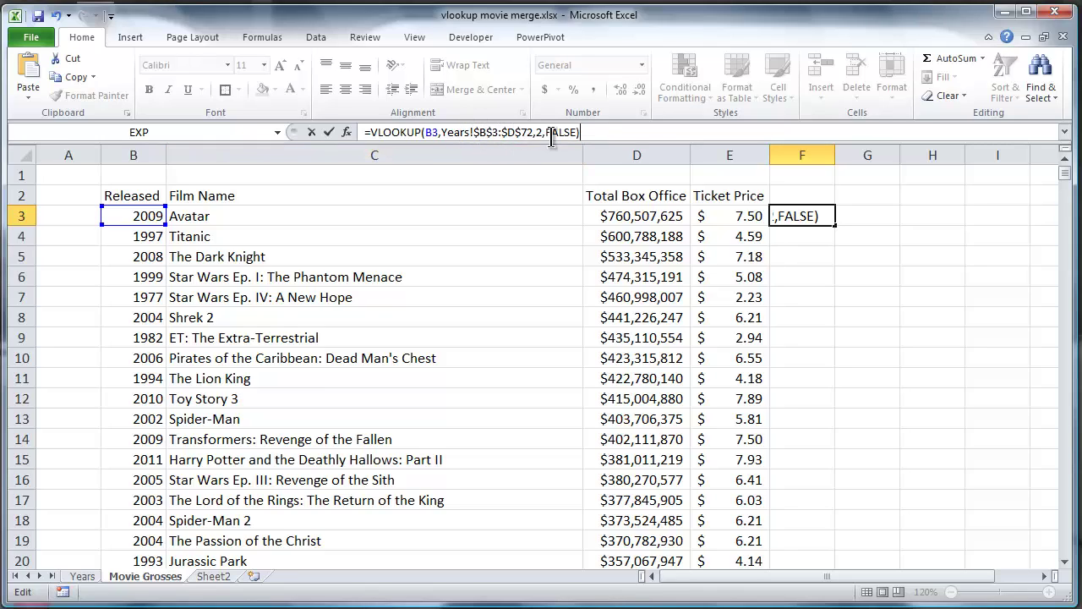
{"action": "left_click", "coordinate": [537, 134]}
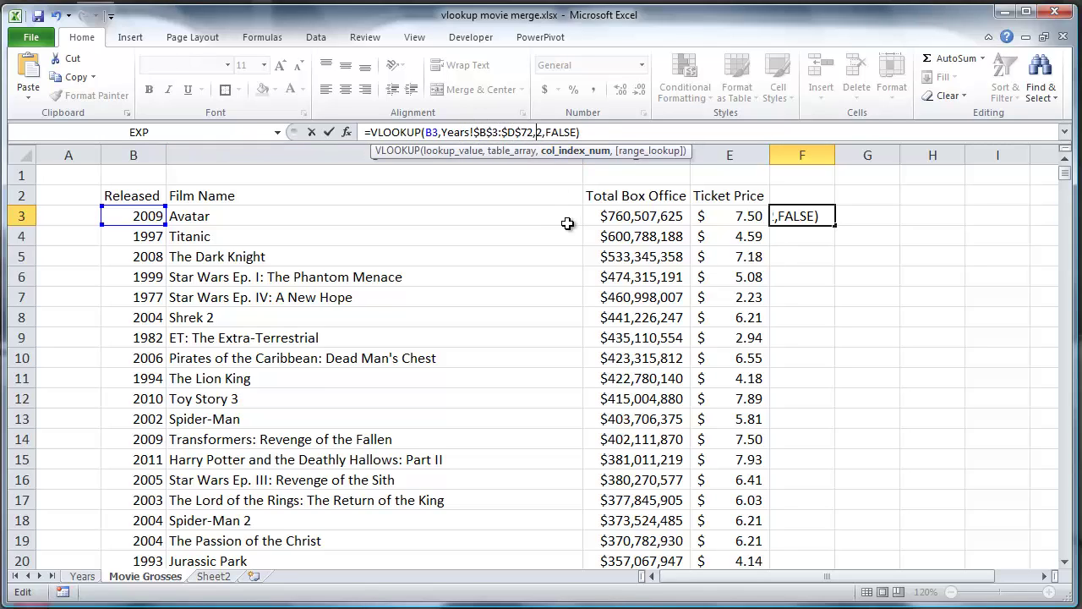
{"action": "key", "text": "BackSpace"}
{"action": "type", "text": "3"}
{"action": "key", "text": "Return"}
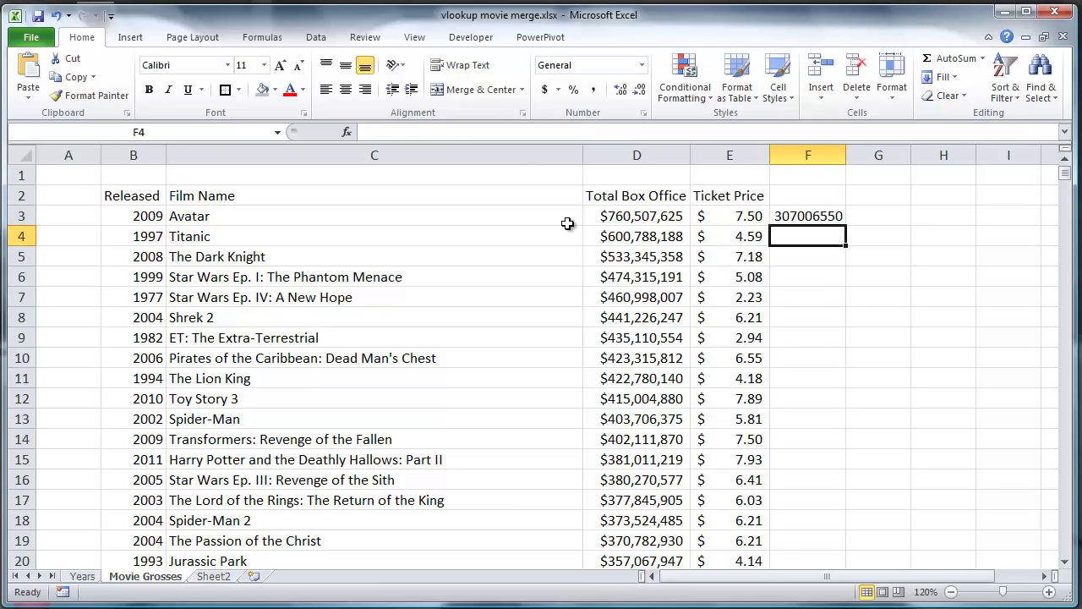
Head column F 'US Pop' and fill the population lookup down for every film.
{"action": "left_click", "coordinate": [816, 203]}
{"action": "type", "text": "US"}
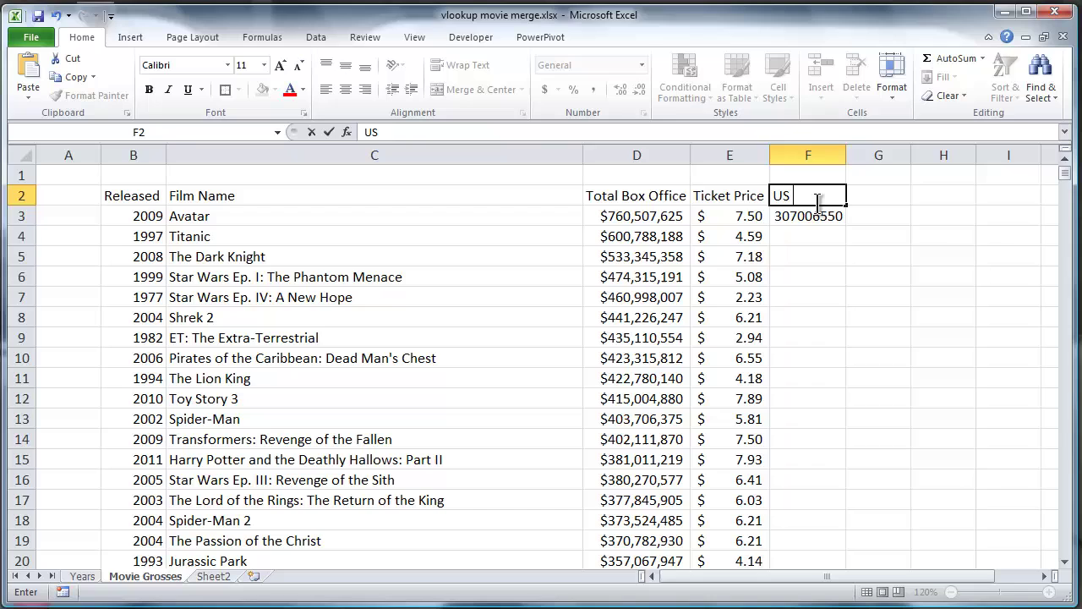
{"action": "type", "text": " Pop"}
{"action": "key", "text": "Return"}
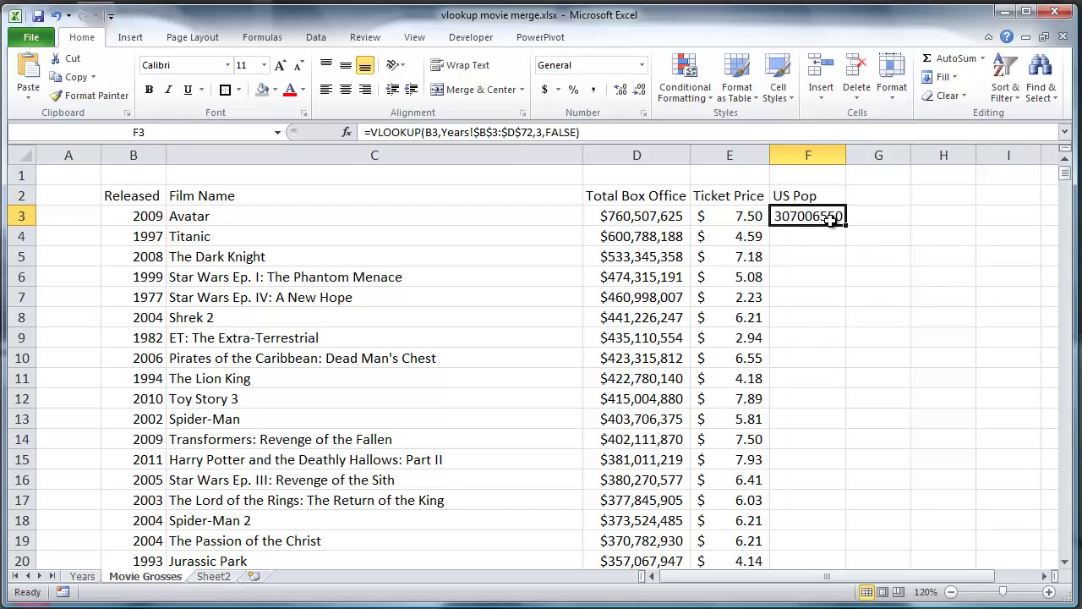
{"action": "double_click", "coordinate": [846, 225]}
Compare the populations in F6 and F4 against the Years sheet.
{"action": "left_click", "coordinate": [794, 277]}
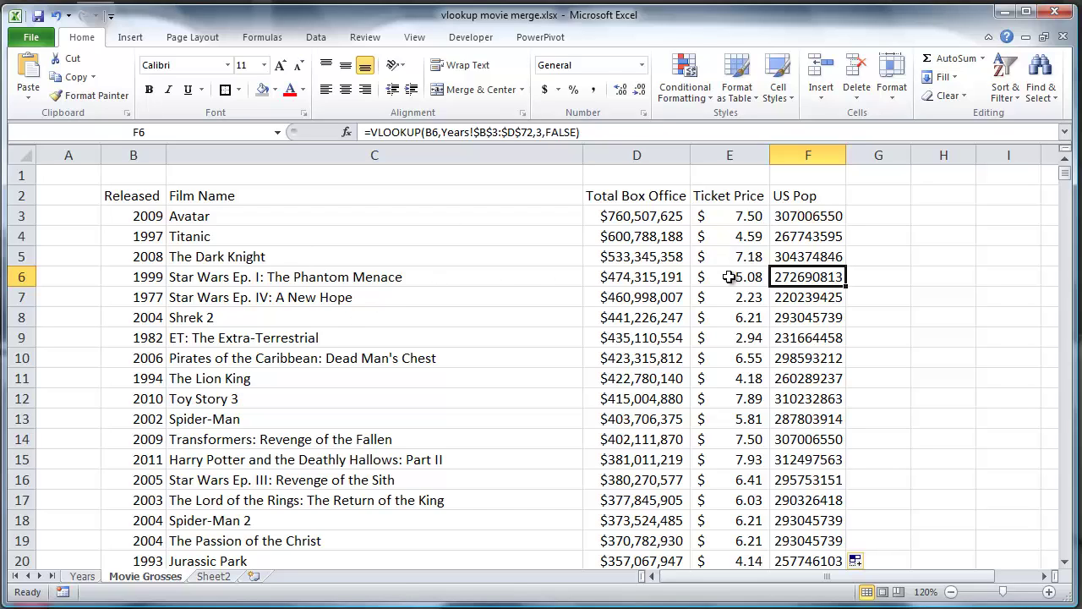
{"action": "left_click", "coordinate": [83, 577]}
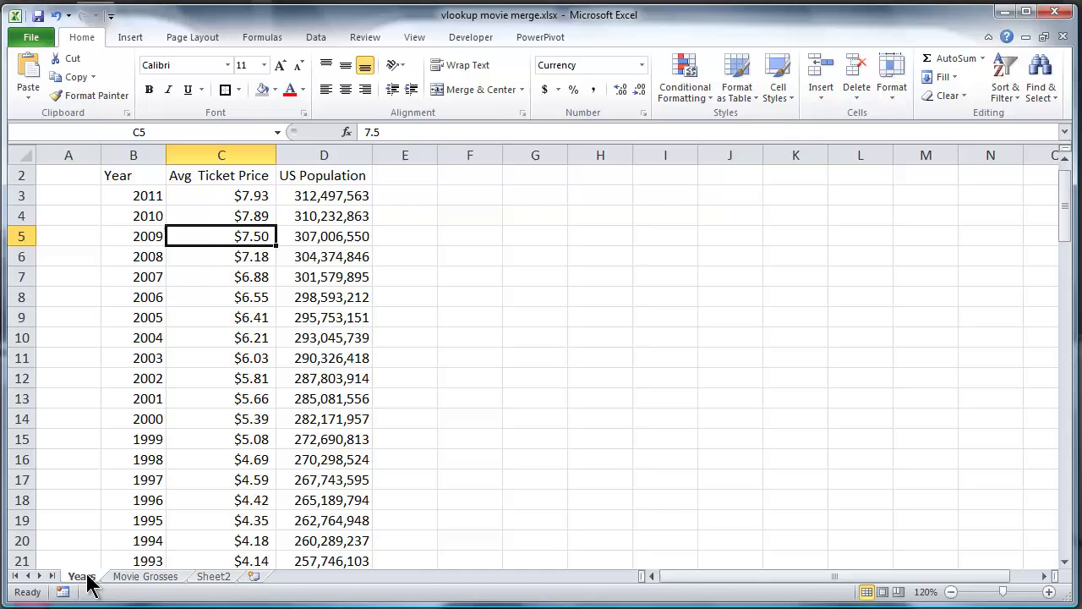
{"action": "left_click", "coordinate": [152, 578]}
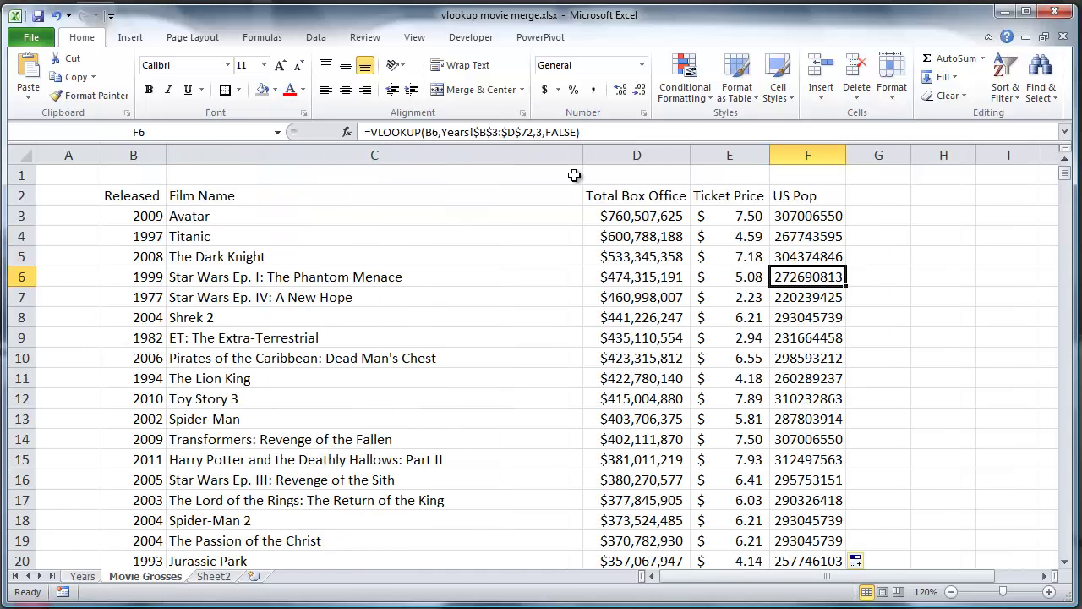
{"action": "left_click", "coordinate": [803, 239]}
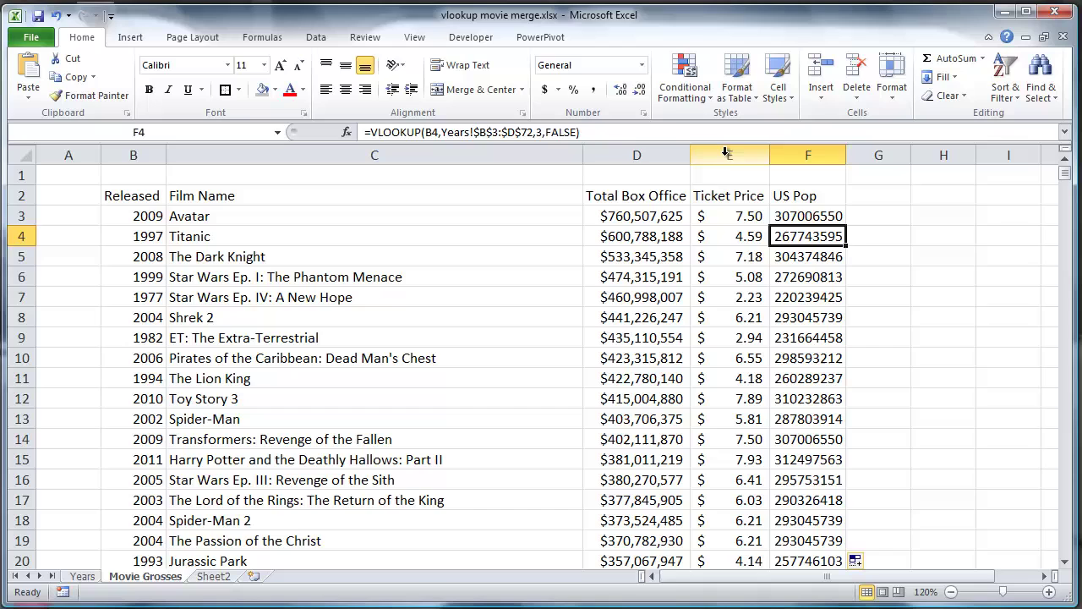
Delete the Ticket Price and US Pop columns E:F.
{"action": "left_click_drag", "start_coordinate": [725, 155], "coordinate": [809, 154]}
{"action": "right_click", "coordinate": [809, 155]}
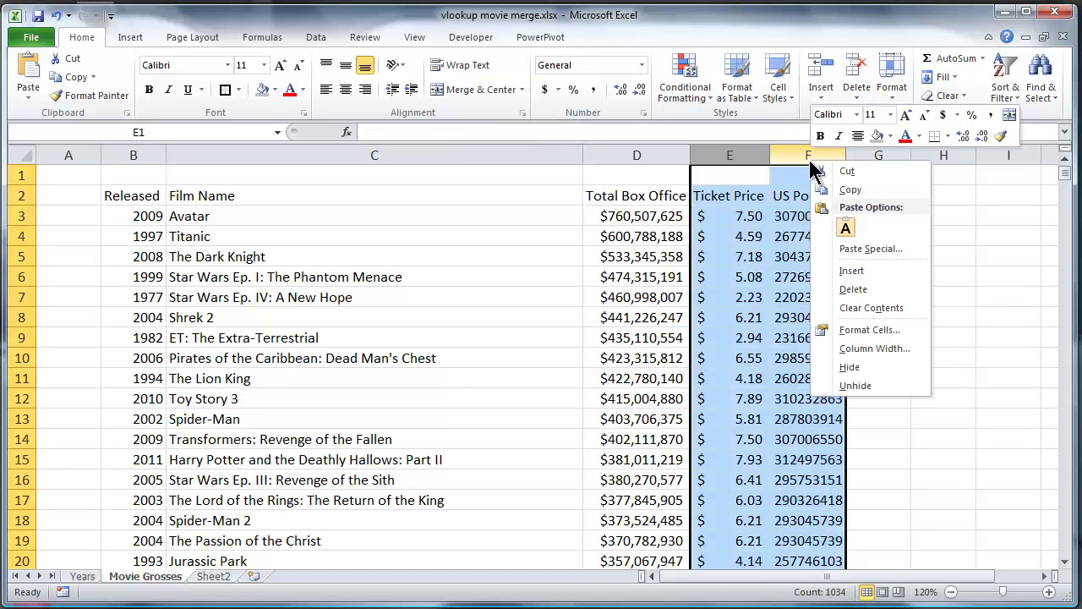
{"action": "left_click", "coordinate": [879, 288]}
Create a PowerPivot linked table from the movie data, with headers.
{"action": "left_click", "coordinate": [623, 237]}
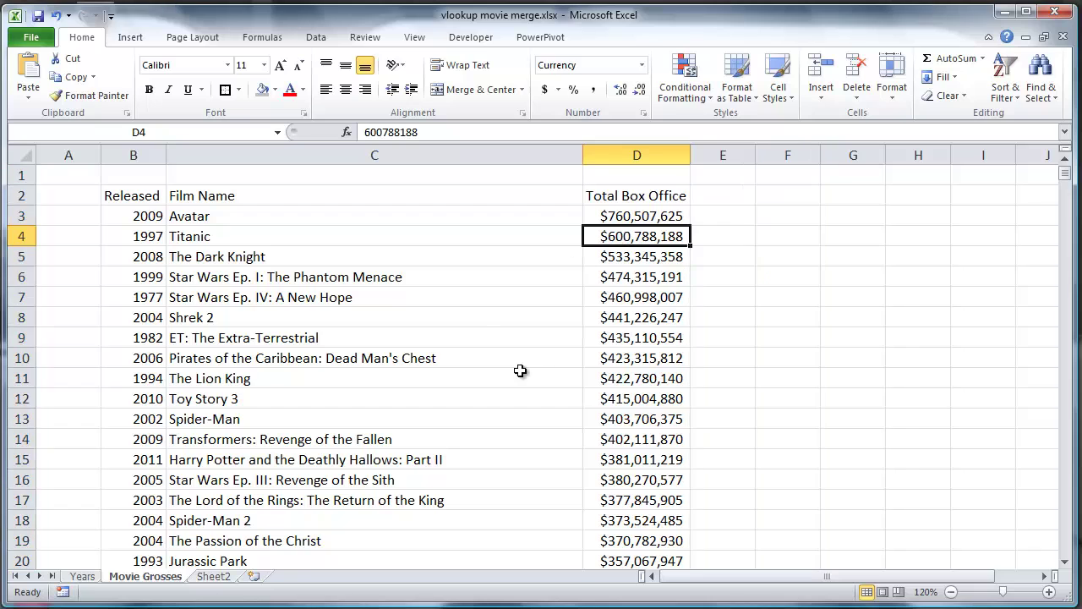
{"action": "left_click", "coordinate": [315, 274]}
{"action": "left_click", "coordinate": [535, 41]}
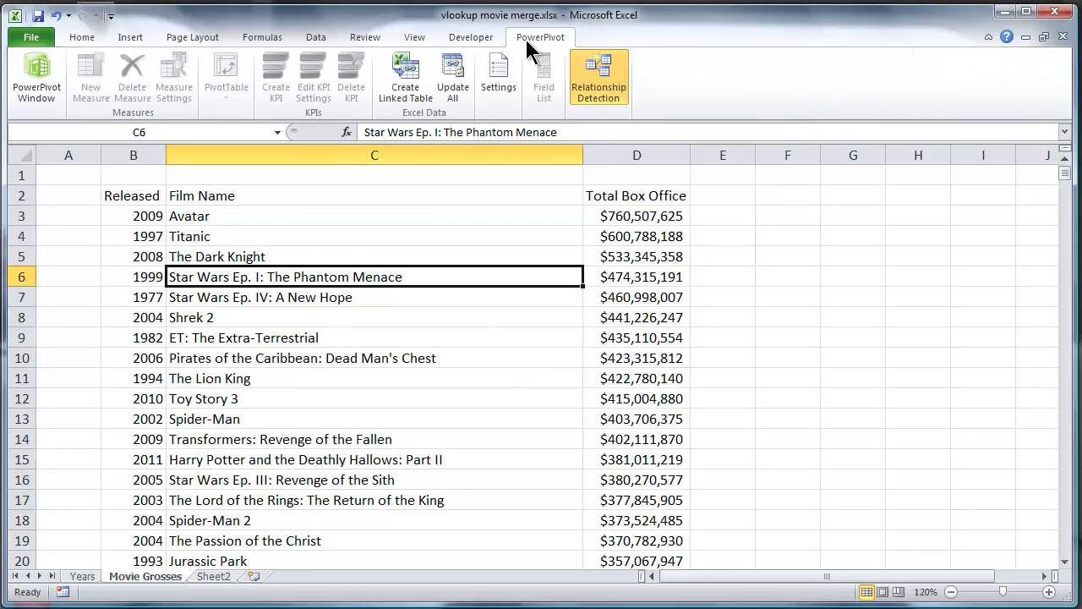
{"action": "left_click", "coordinate": [412, 75]}
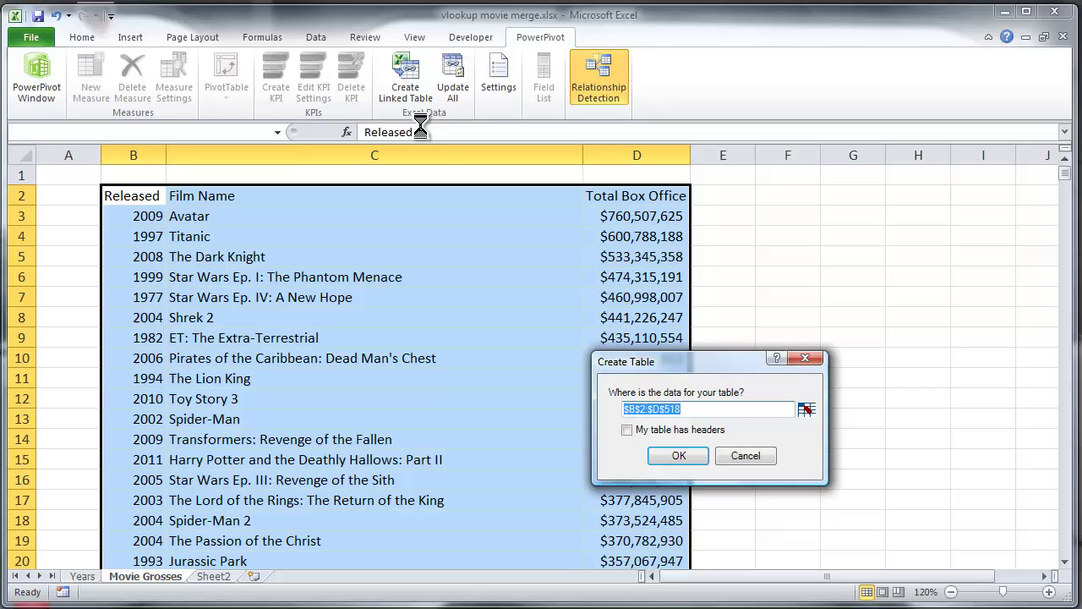
{"action": "left_click", "coordinate": [626, 429]}
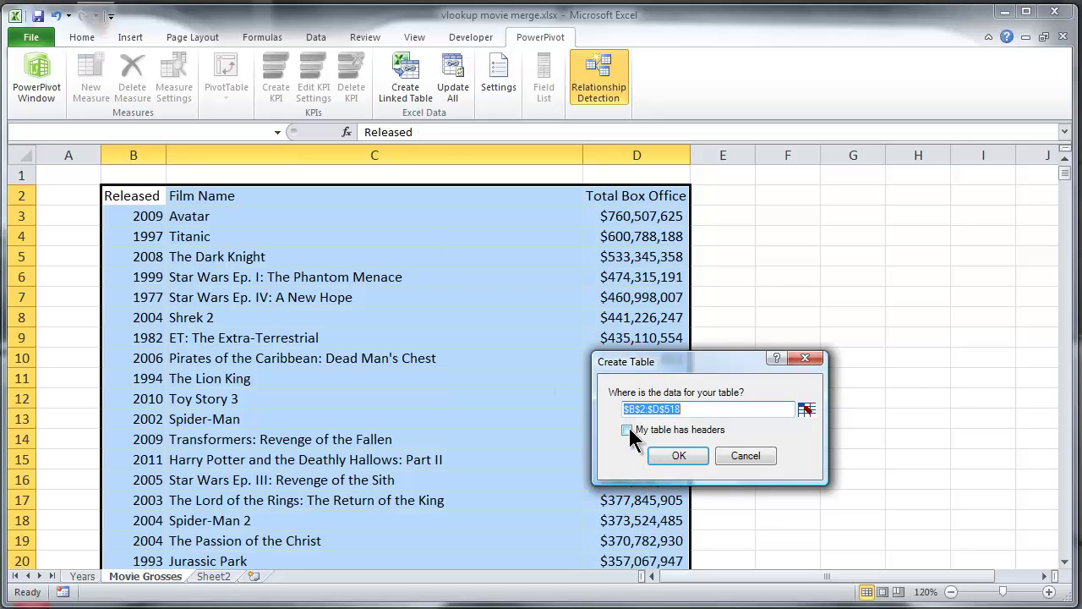
{"action": "left_click", "coordinate": [684, 458]}
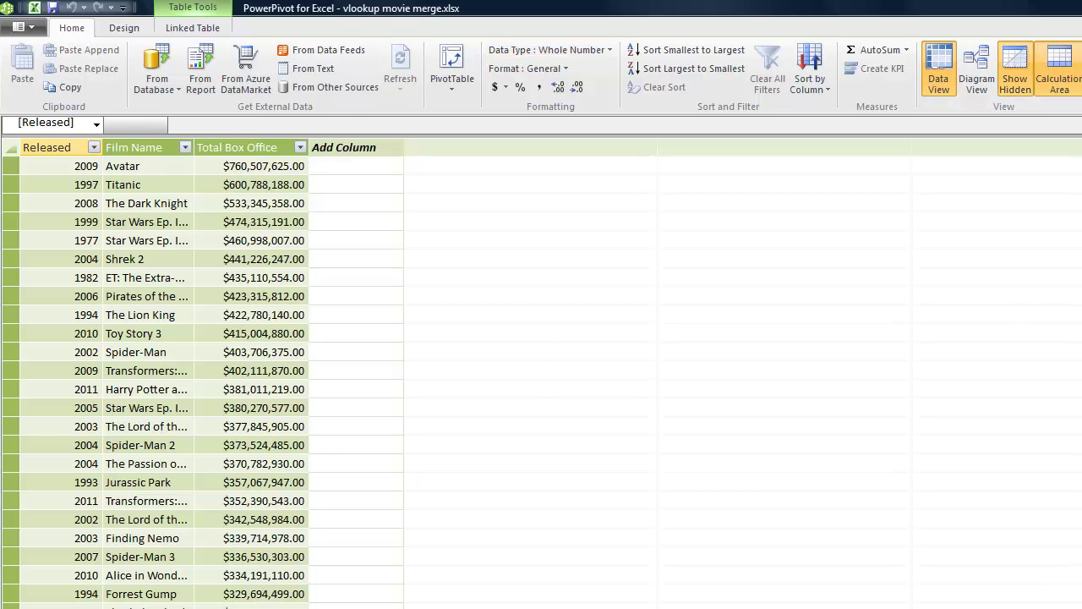
Resize and reposition the PowerPivot window, then maximize it again.
{"action": "double_click", "coordinate": [657, 7]}
{"action": "left_click_drag", "start_coordinate": [656, 106], "coordinate": [427, 11]}
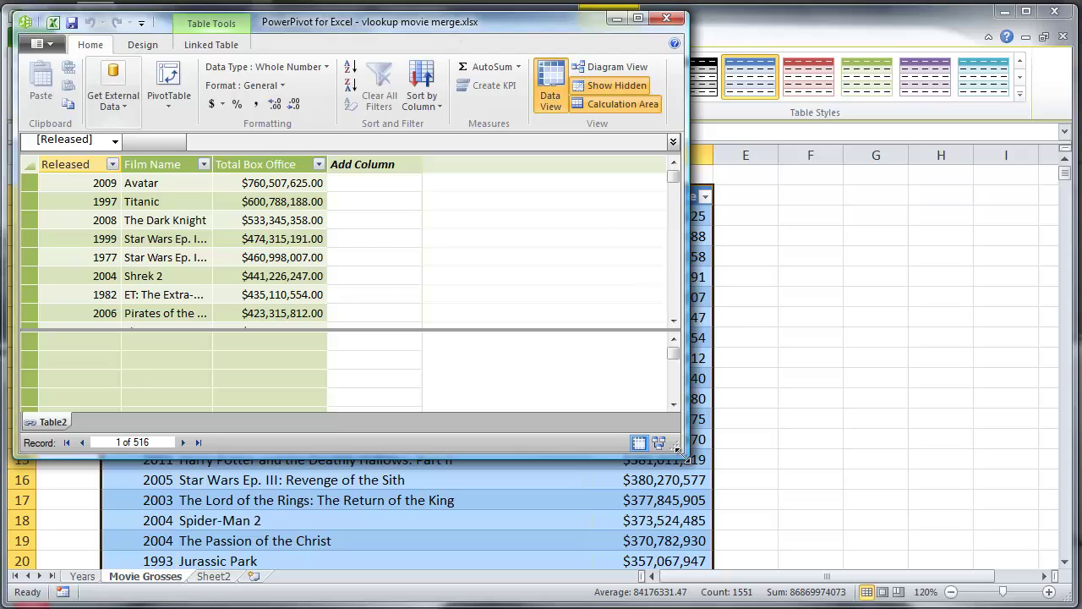
{"action": "key", "text": "super+Up"}
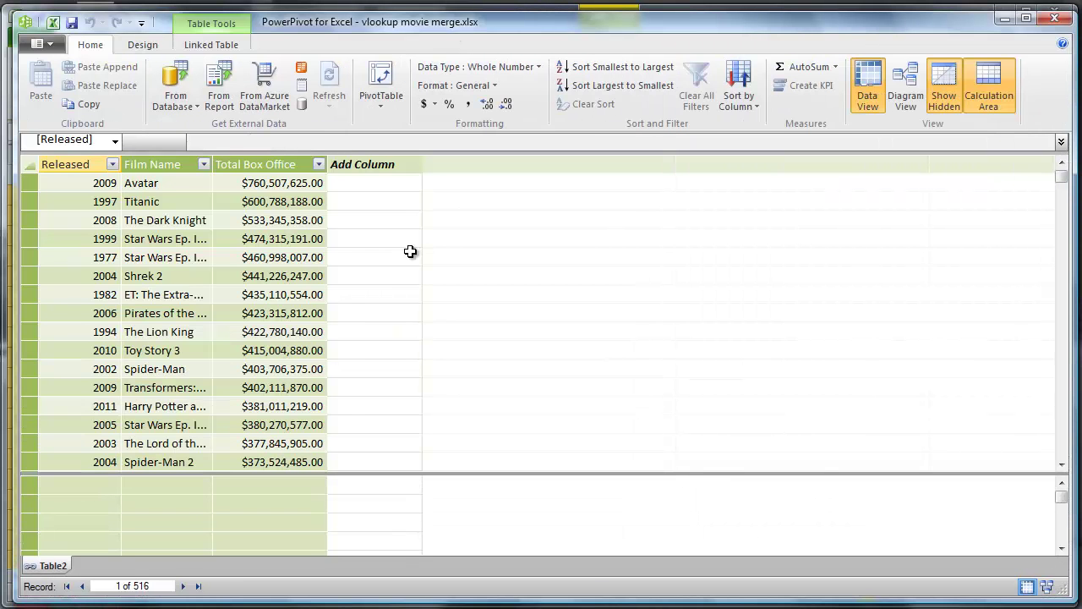
Create a PowerPivot linked table, with headers, from the Years sheet data.
{"action": "left_click", "coordinate": [52, 22]}
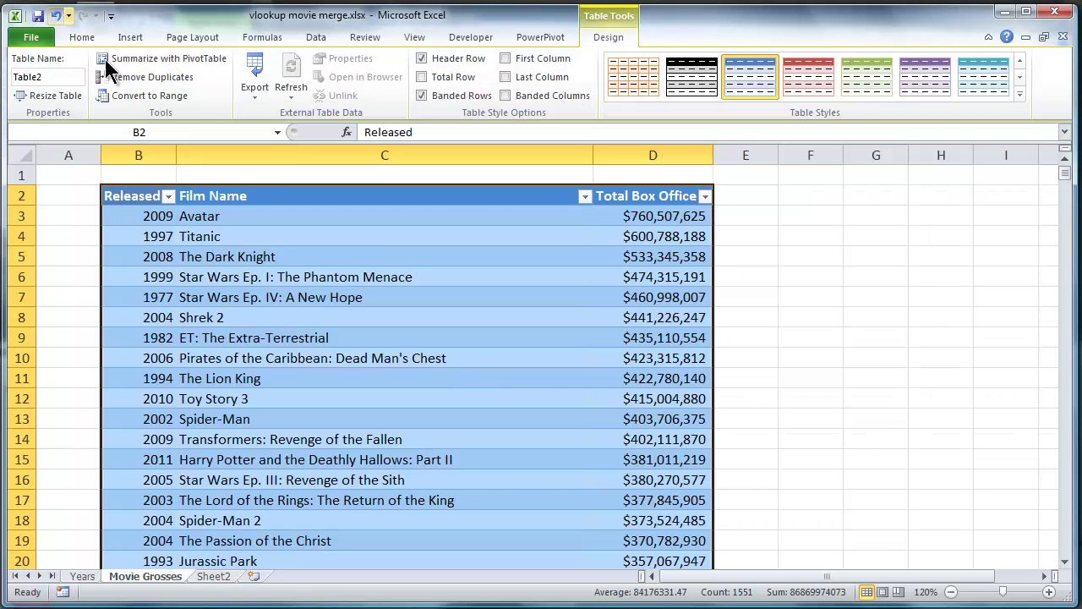
{"action": "left_click", "coordinate": [408, 293]}
{"action": "left_click", "coordinate": [82, 575]}
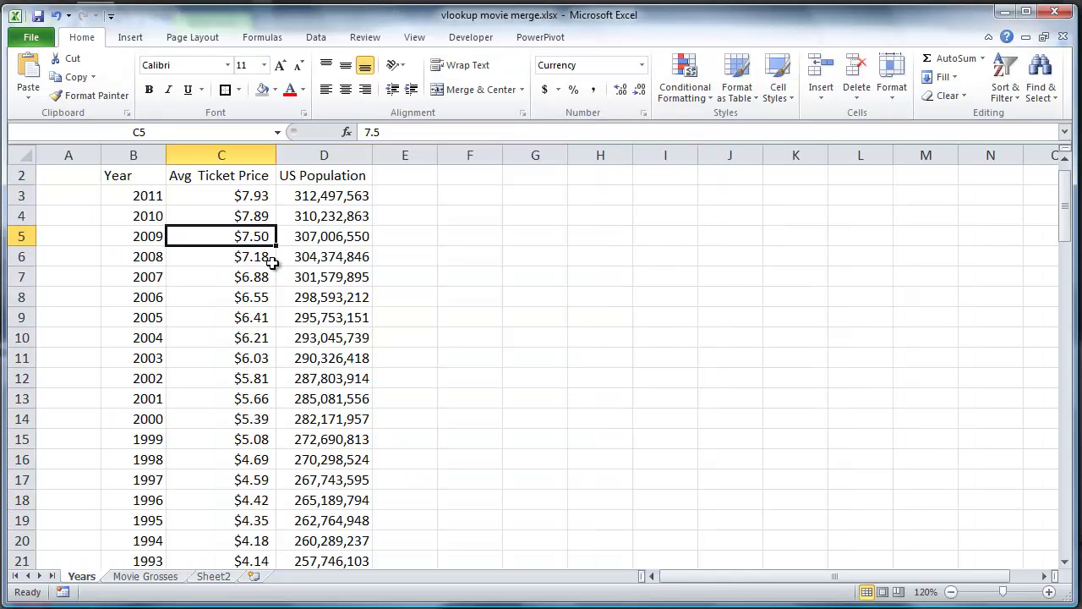
{"action": "left_click", "coordinate": [537, 37]}
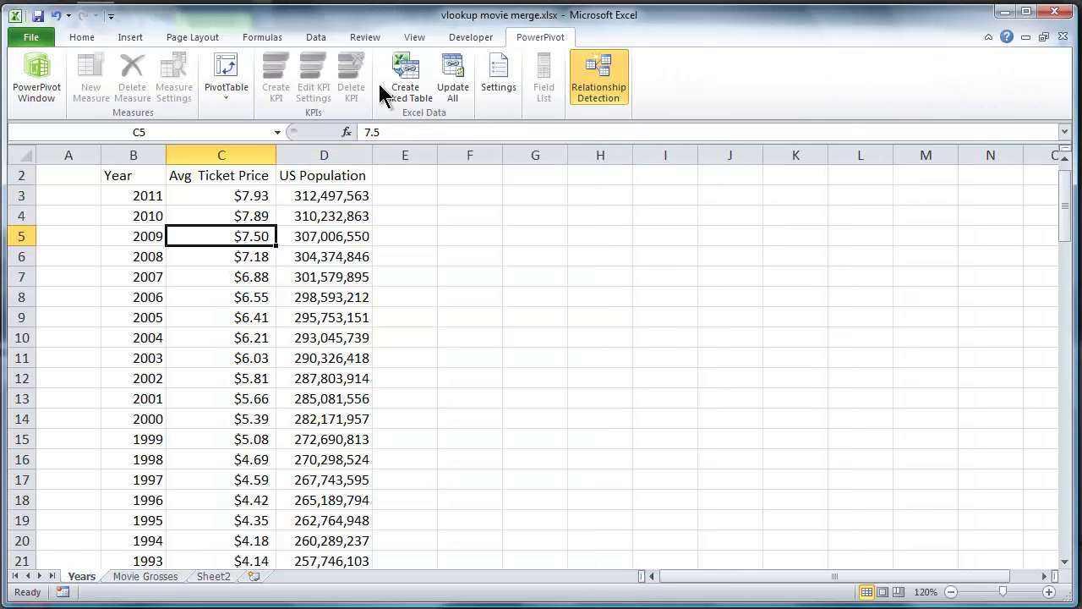
{"action": "left_click", "coordinate": [382, 91]}
{"action": "left_click", "coordinate": [627, 429]}
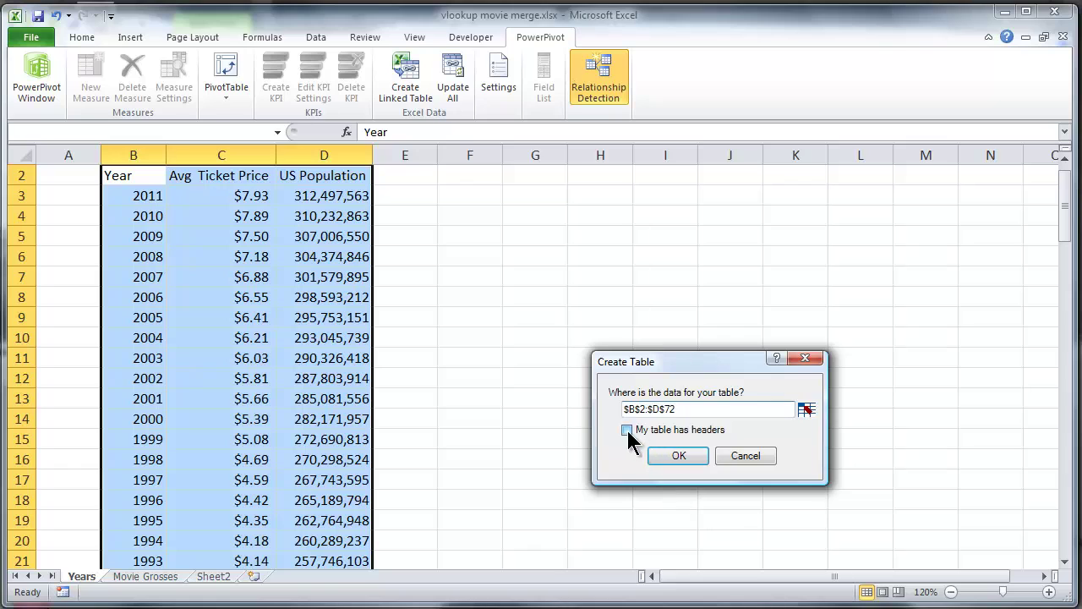
{"action": "left_click", "coordinate": [676, 456]}
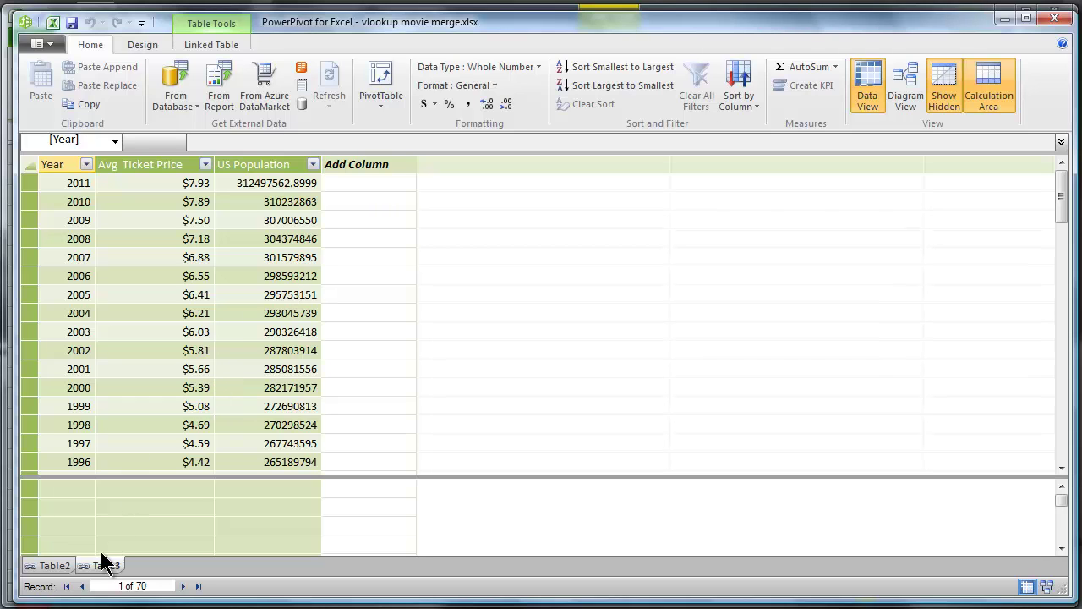
Relate Table2's Released column to lookup table Table3's Year column.
{"action": "left_click", "coordinate": [51, 565]}
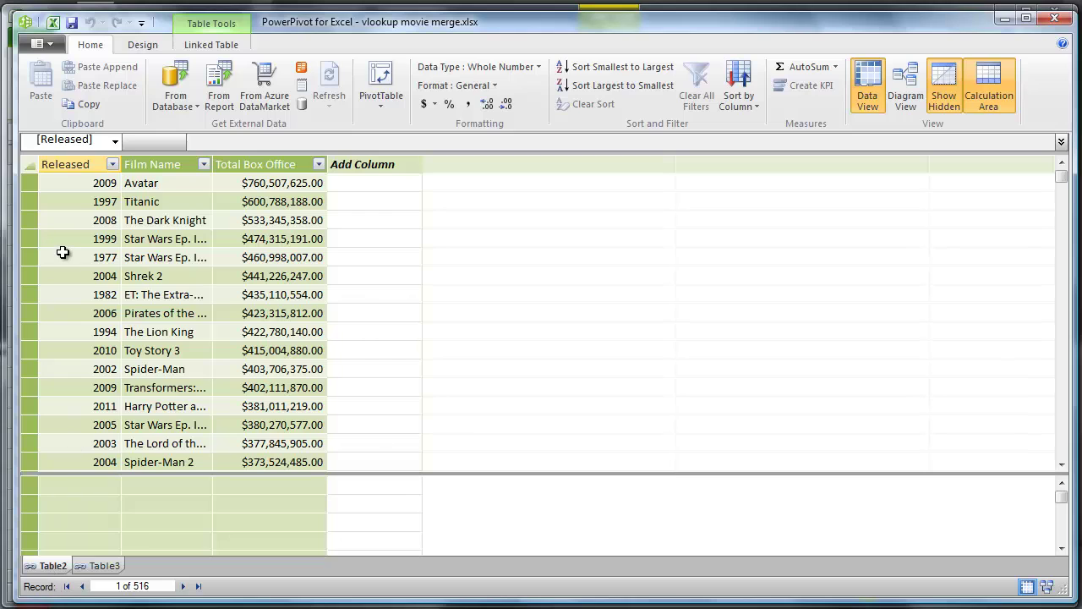
{"action": "right_click", "coordinate": [79, 162]}
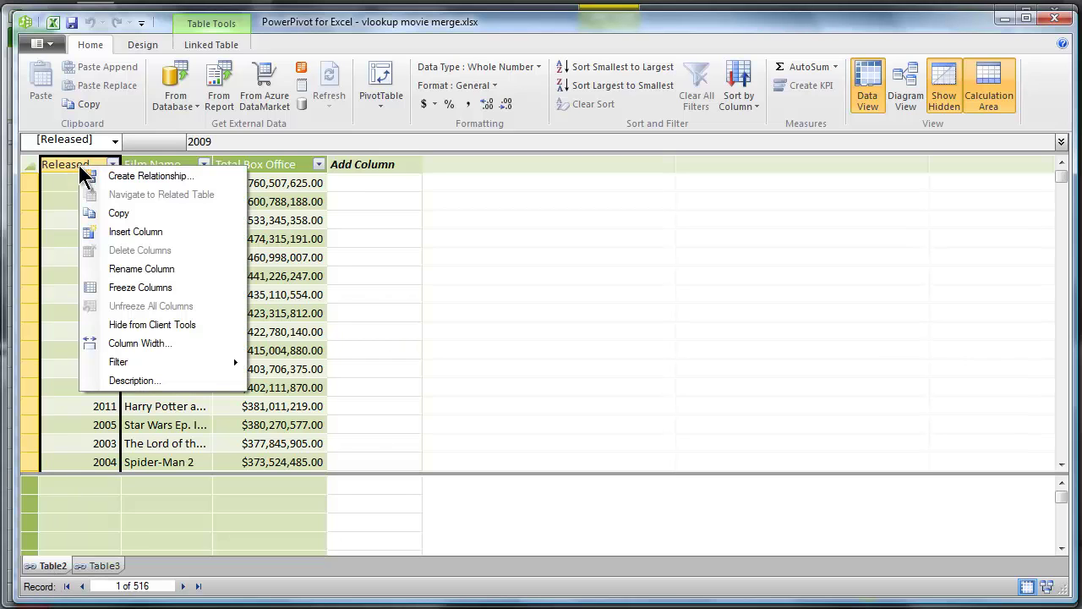
{"action": "left_click", "coordinate": [147, 177]}
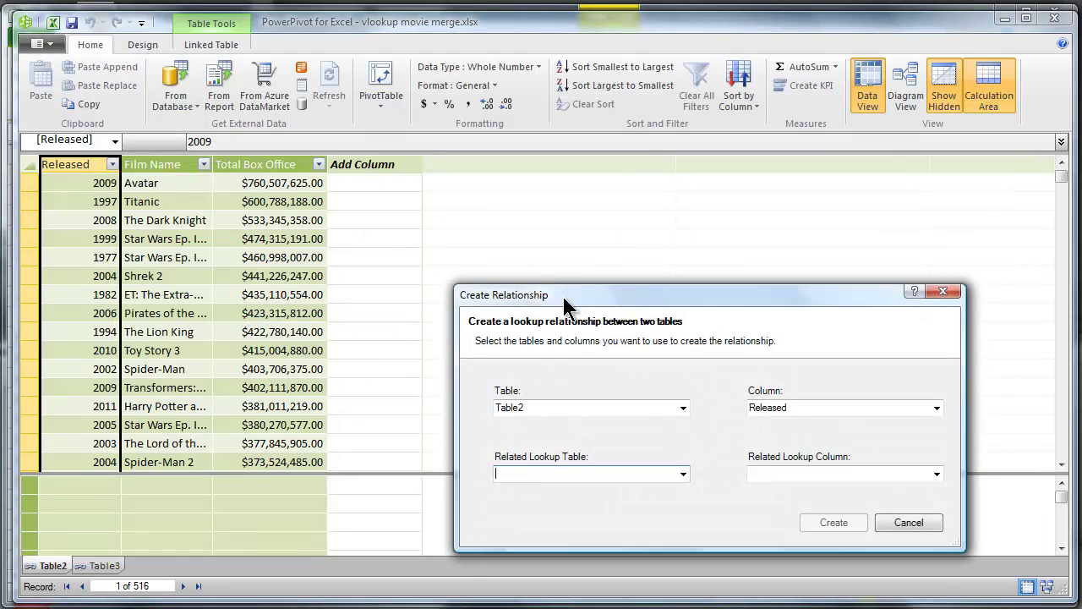
{"action": "left_click_drag", "start_coordinate": [565, 304], "coordinate": [403, 203]}
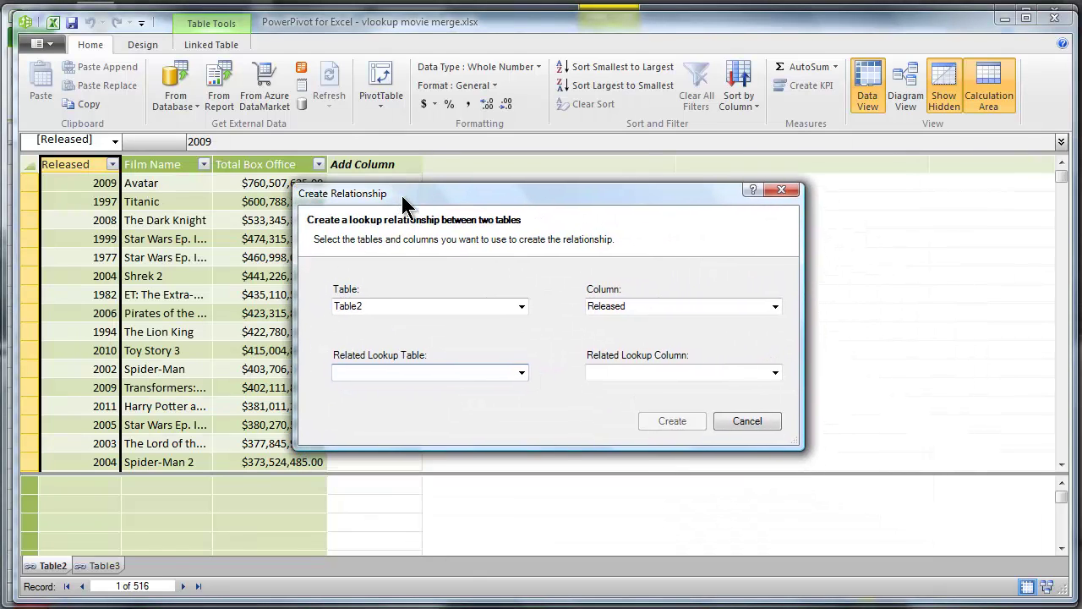
{"action": "left_click", "coordinate": [522, 372]}
{"action": "left_click", "coordinate": [457, 389]}
{"action": "left_click", "coordinate": [775, 373]}
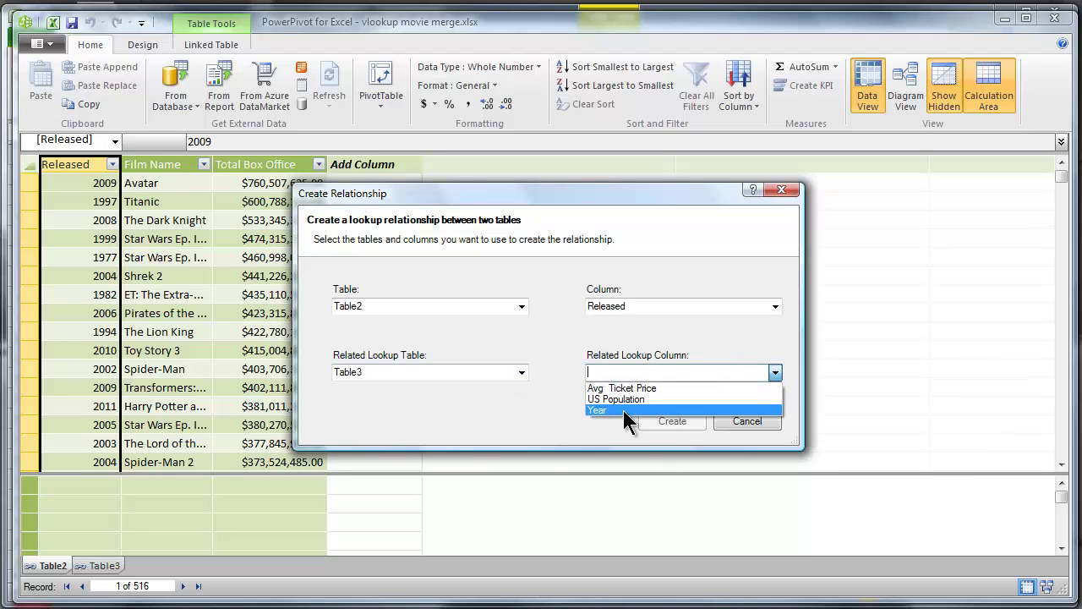
{"action": "left_click", "coordinate": [624, 411]}
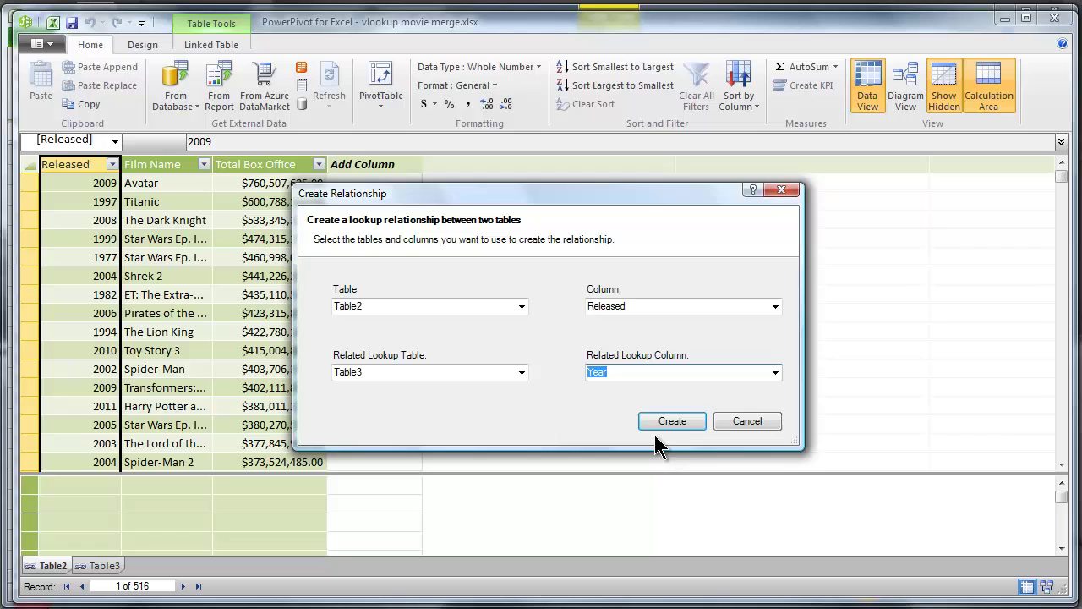
{"action": "left_click", "coordinate": [676, 420]}
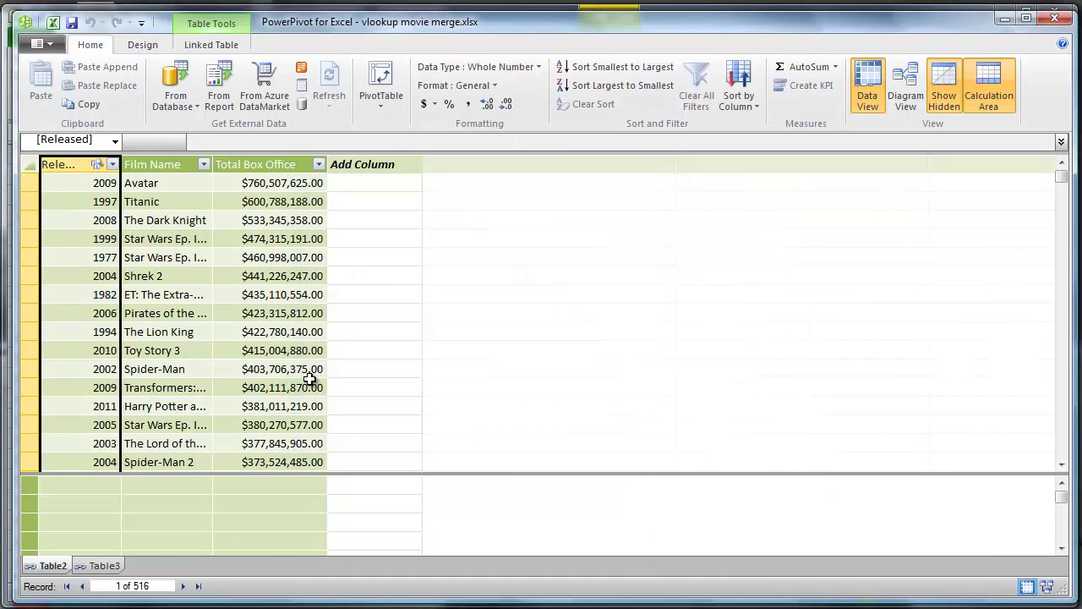
Add a Table2 calculated column =RELATED(Table3[Avg Ticket Price]), giving $7.50 for Avatar and $4.59 for Titanic.
{"action": "left_click", "coordinate": [347, 188]}
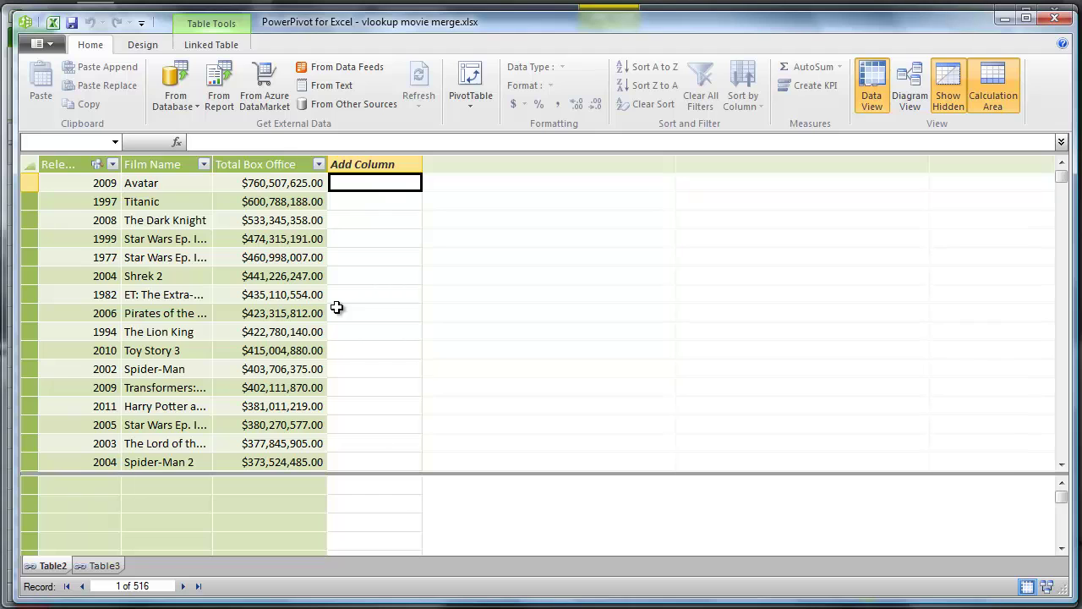
{"action": "type", "text": "=rel"}
{"action": "type", "text": "=relate"}
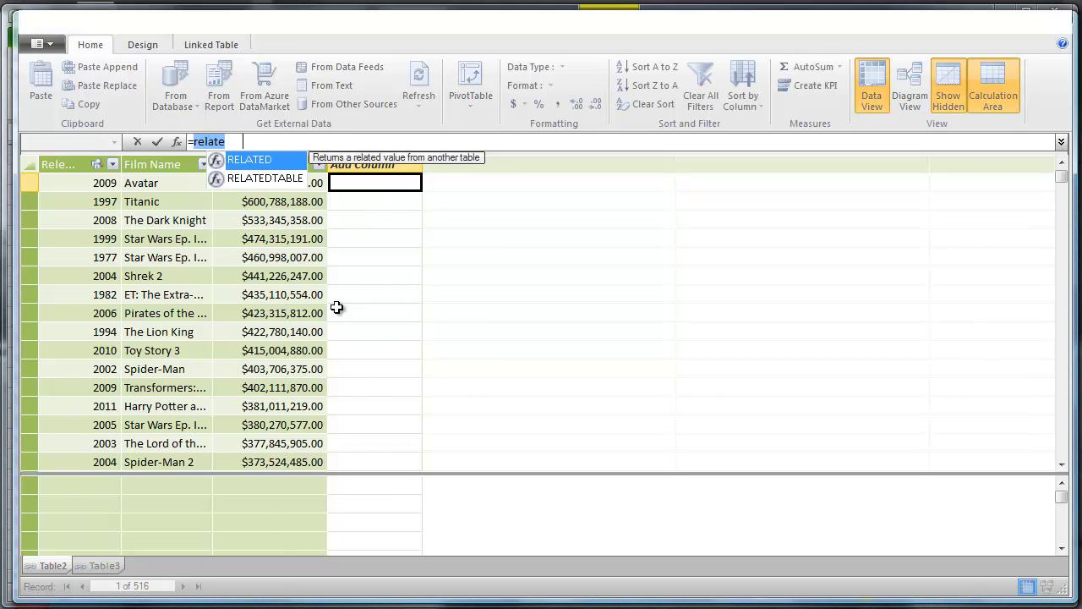
{"action": "key", "text": "Tab"}
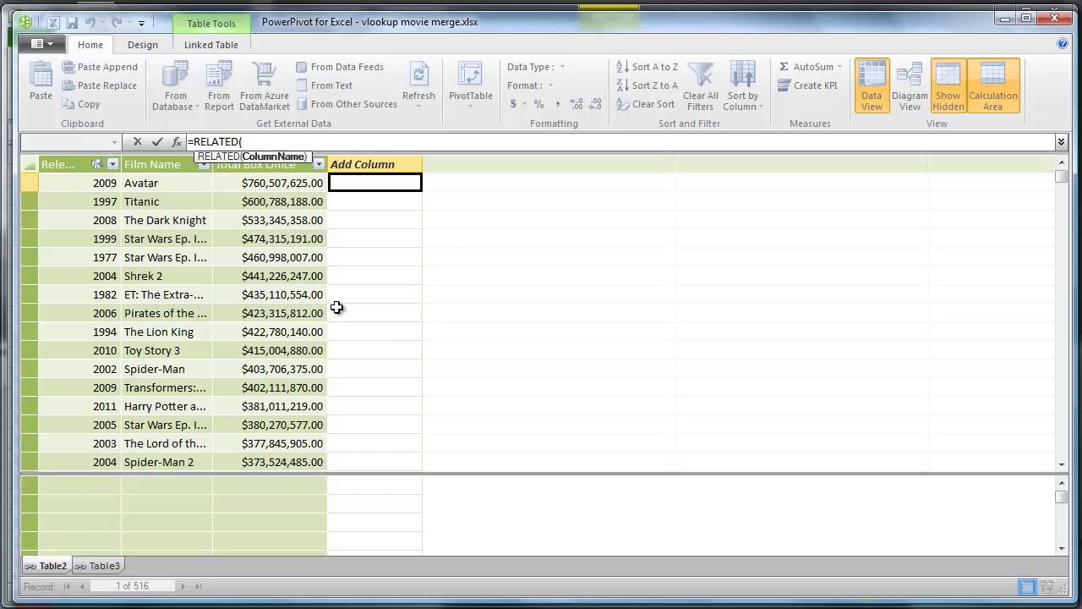
{"action": "type", "text": "table"}
{"action": "key", "text": "Down"}
{"action": "key", "text": "Down"}
{"action": "key", "text": "Down"}
{"action": "key", "text": "Down"}
{"action": "key", "text": "Down"}
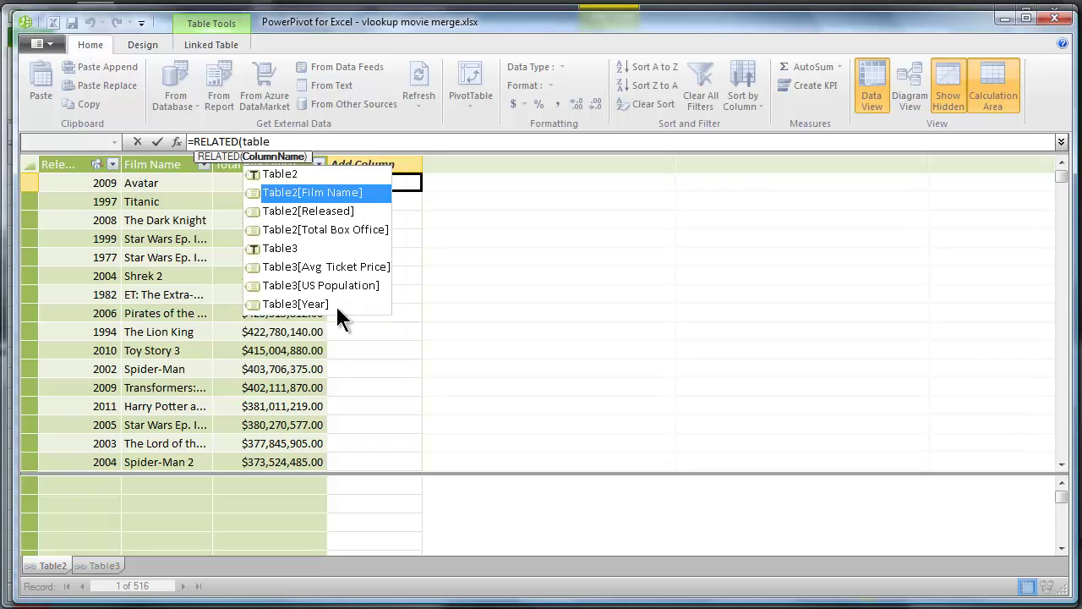
{"action": "key", "text": "Down"}
{"action": "key", "text": "Down"}
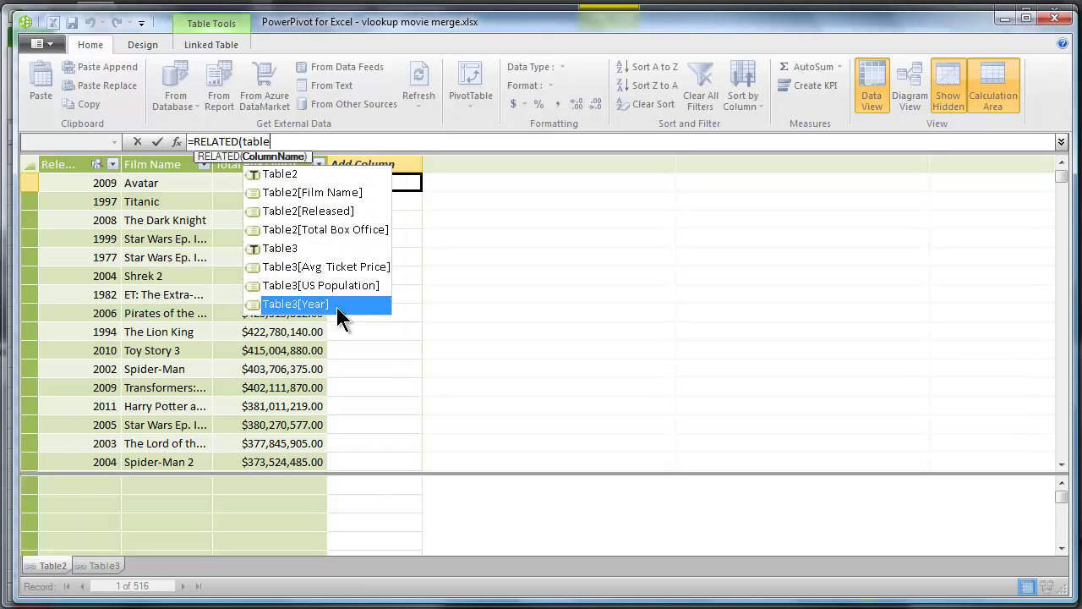
{"action": "key", "text": "Up"}
{"action": "key", "text": "Up"}
{"action": "key", "text": "Tab"}
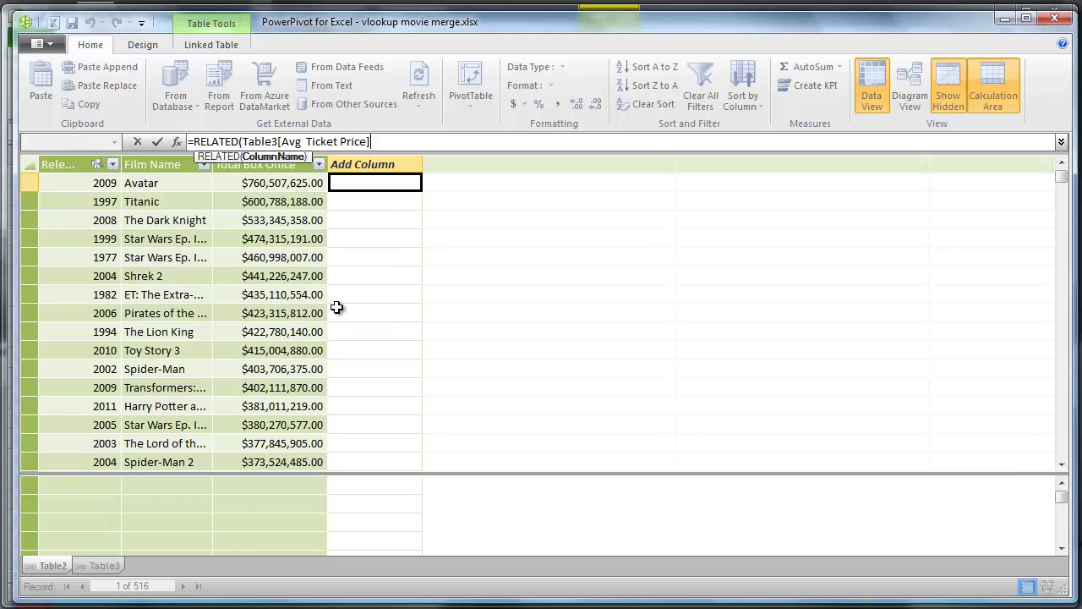
{"action": "type", "text": ")"}
{"action": "key", "text": "Return"}
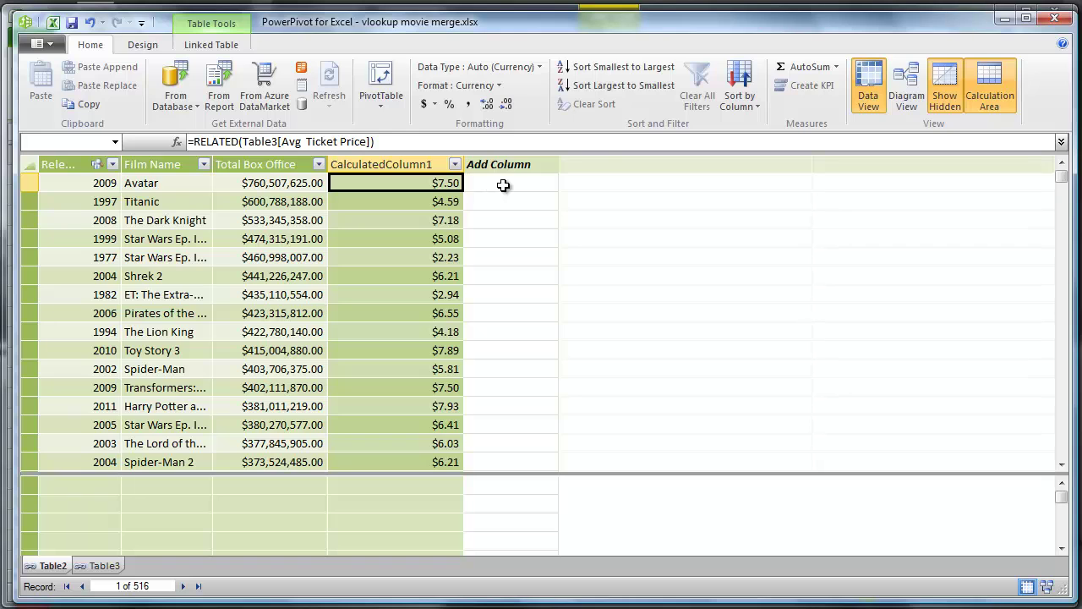
{"action": "left_click", "coordinate": [503, 185]}
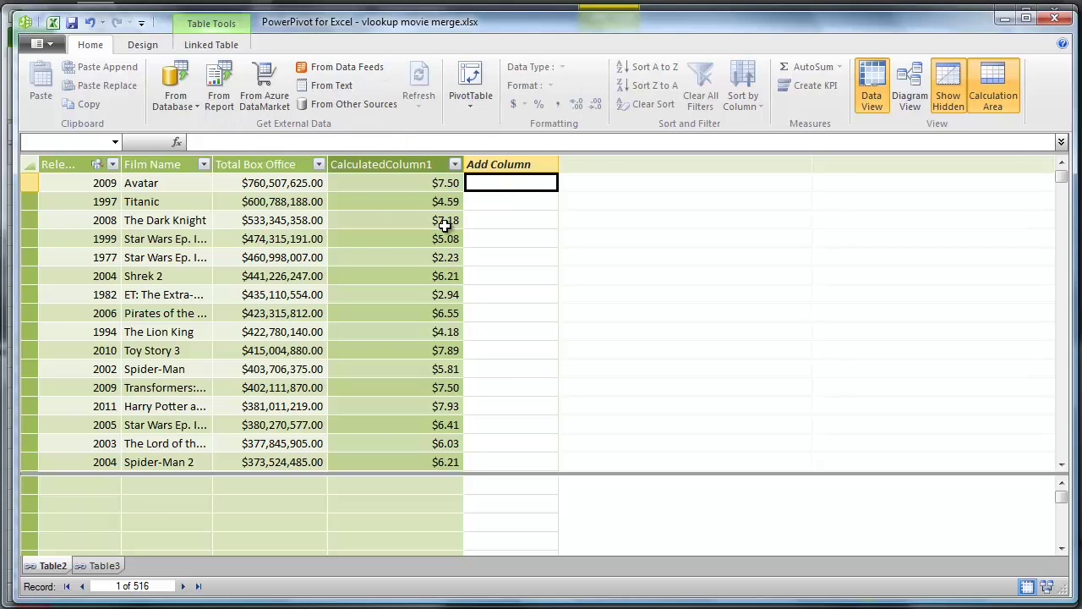
Add column =RELATED(Table3[US Population]) (307006550 for Avatar), then switch to the learning-path chart image.
{"action": "type", "text": "=rel"}
{"action": "key", "text": "Tab"}
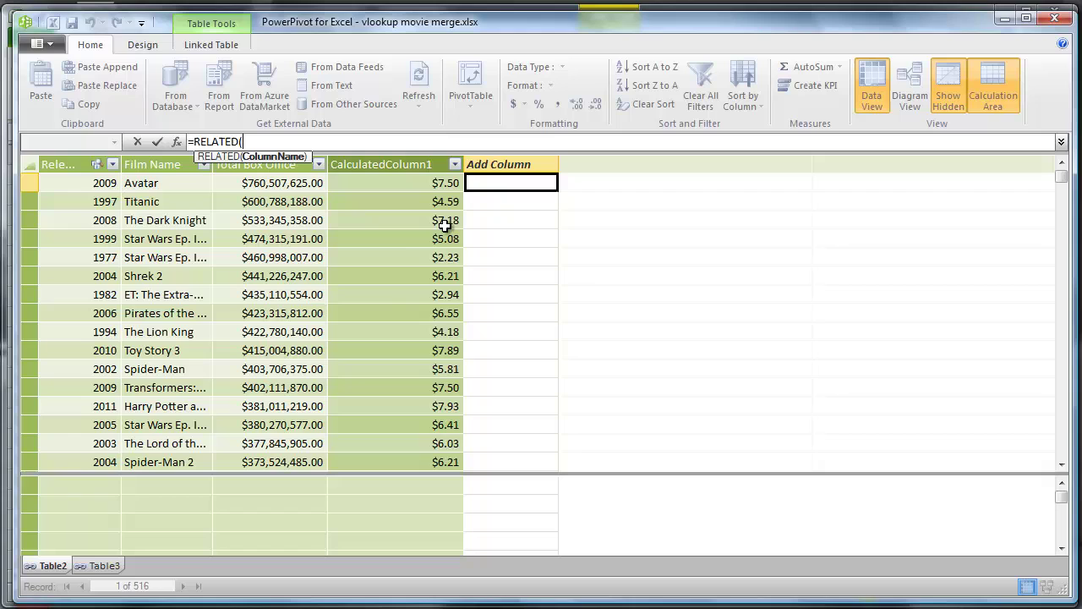
{"action": "type", "text": "tab"}
{"action": "key", "text": "Down"}
{"action": "key", "text": "Down"}
{"action": "key", "text": "Down"}
{"action": "key", "text": "Down"}
{"action": "key", "text": "Down"}
{"action": "key", "text": "Down"}
{"action": "key", "text": "Down"}
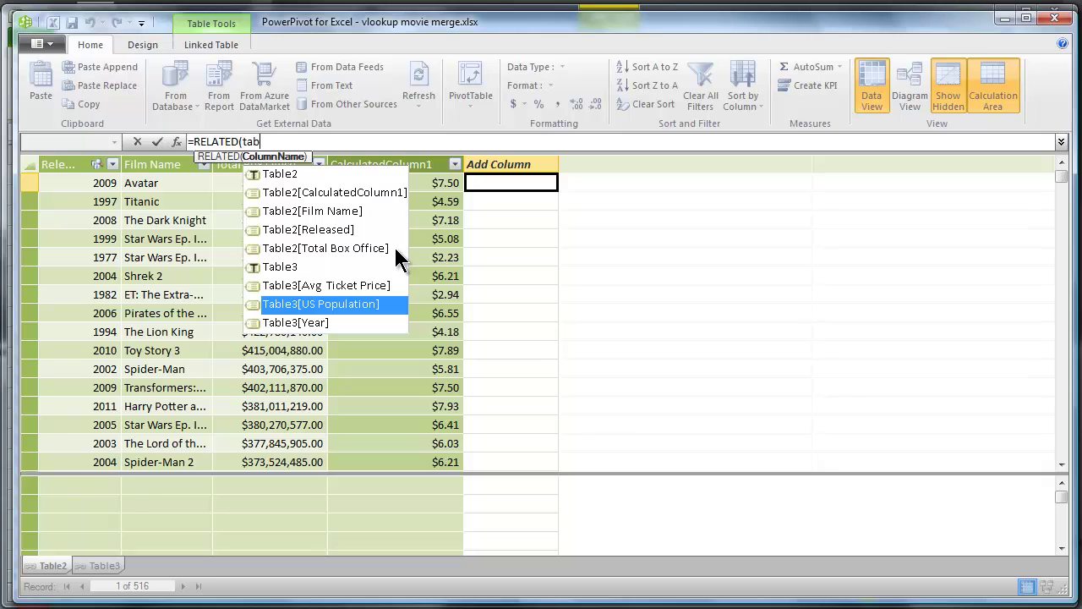
{"action": "key", "text": "Up"}
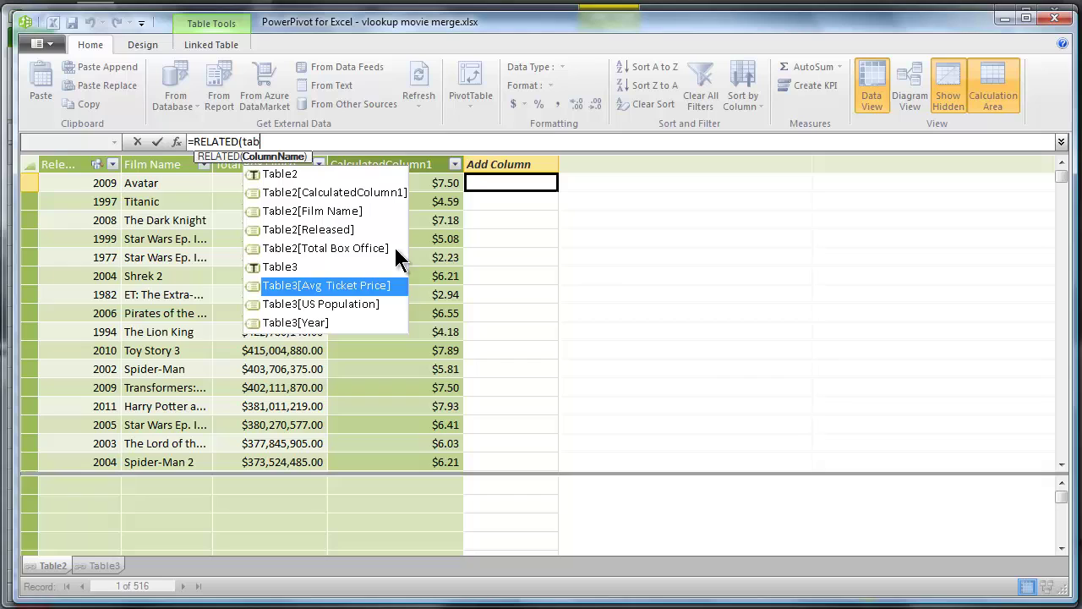
{"action": "key", "text": "Down"}
{"action": "key", "text": "Tab"}
{"action": "type", "text": ")"}
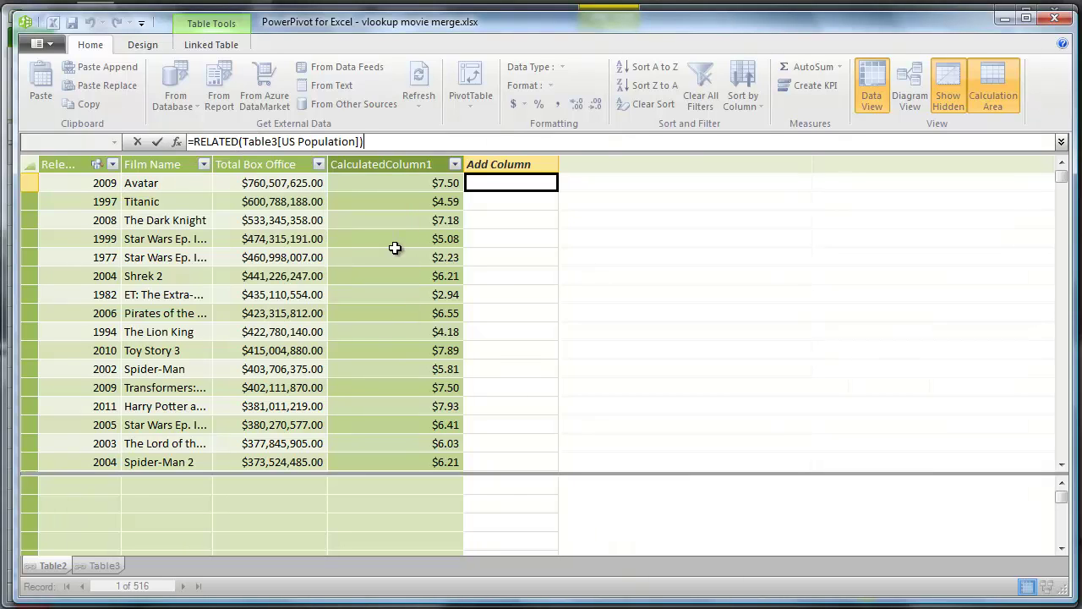
{"action": "key", "text": "Return"}
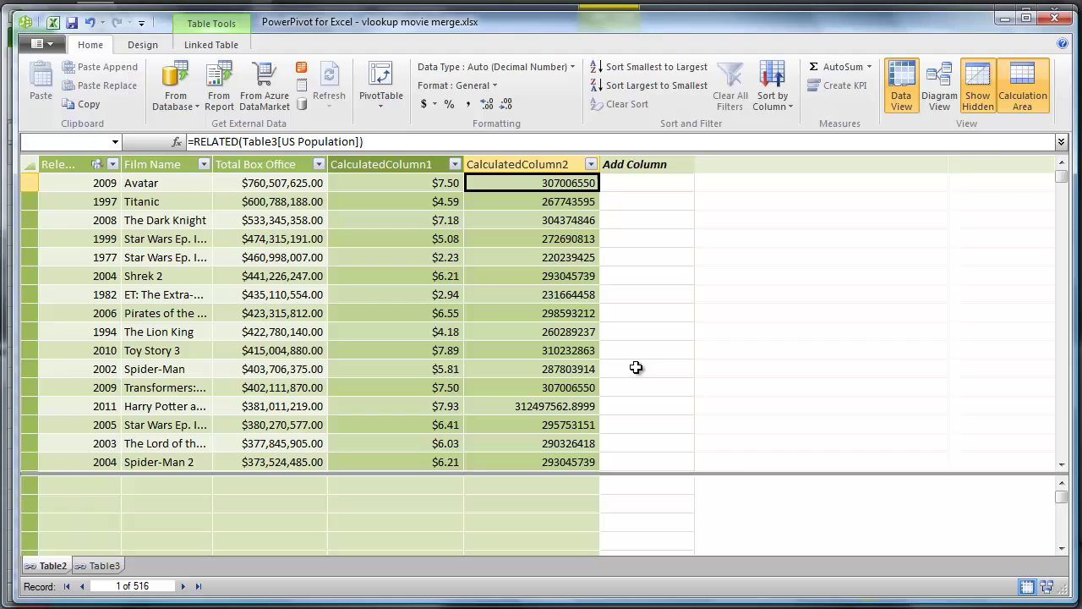
{"action": "key", "text": "alt+Tab"}
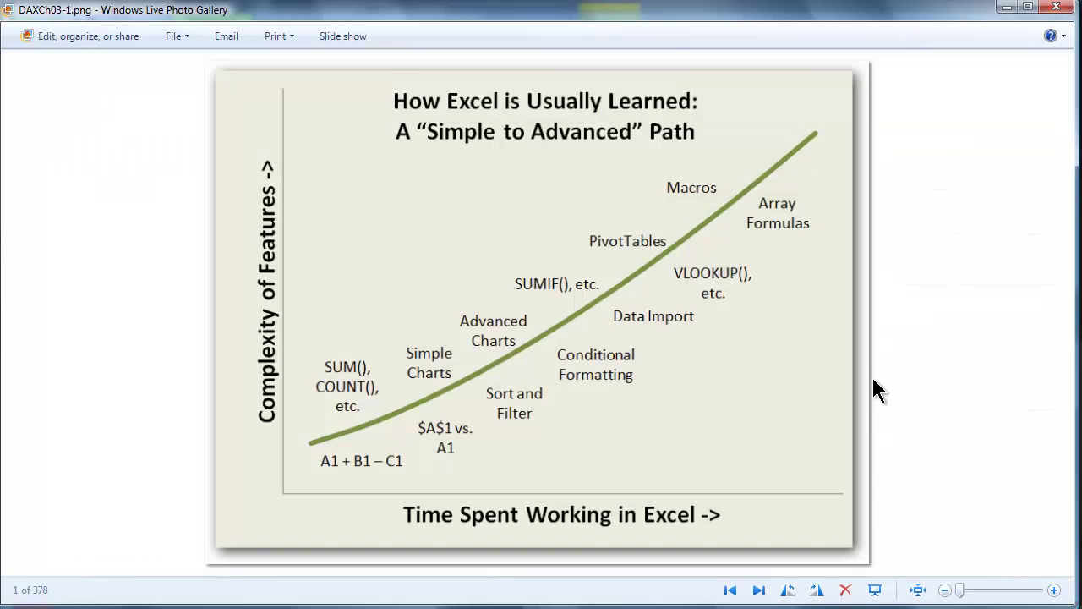